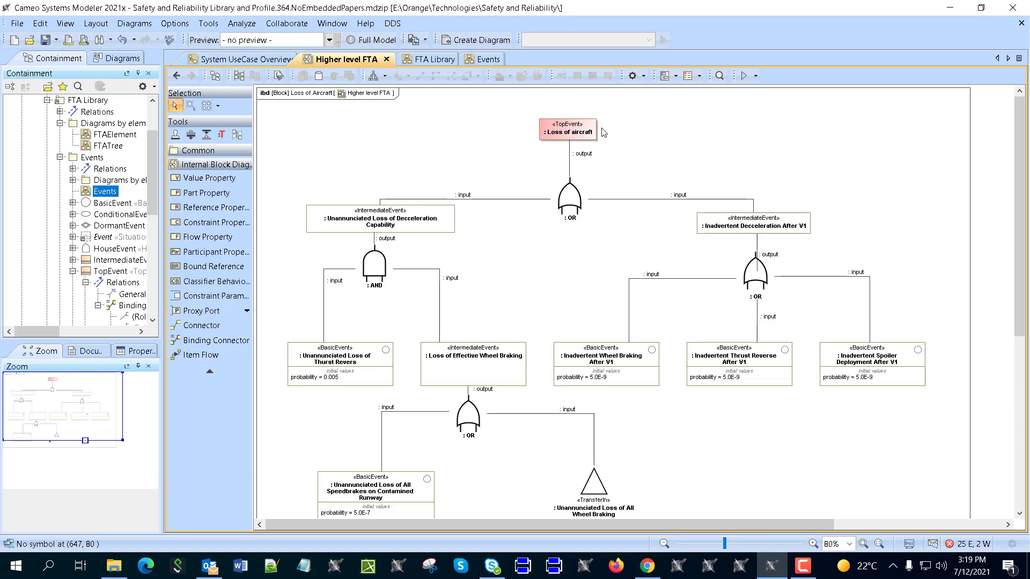
# Step: Run the Loss of aircraft fault tree simulation and expand it to show probability 1.9975E-8
pyautogui.click(757, 77)
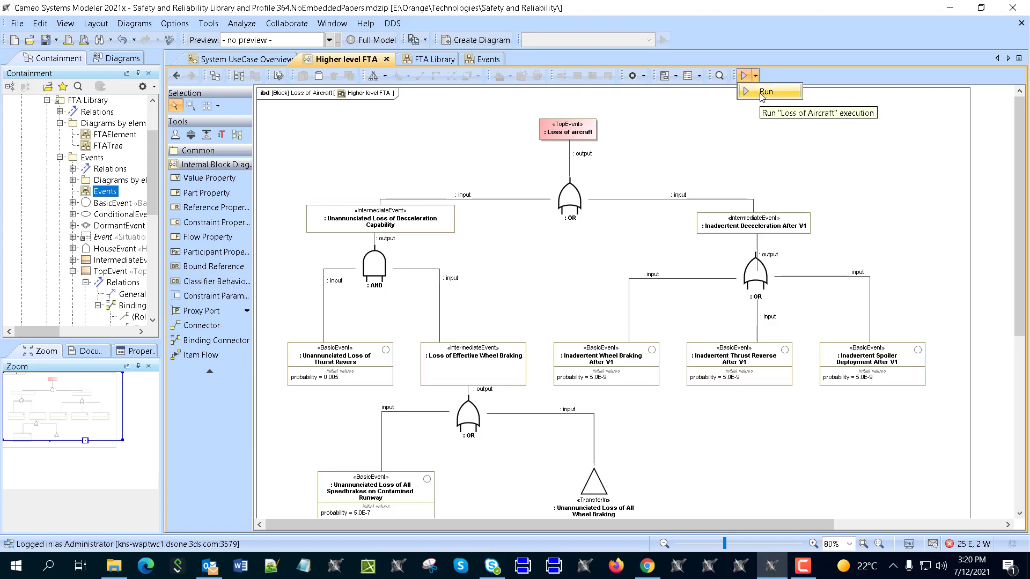
pyautogui.click(766, 92)
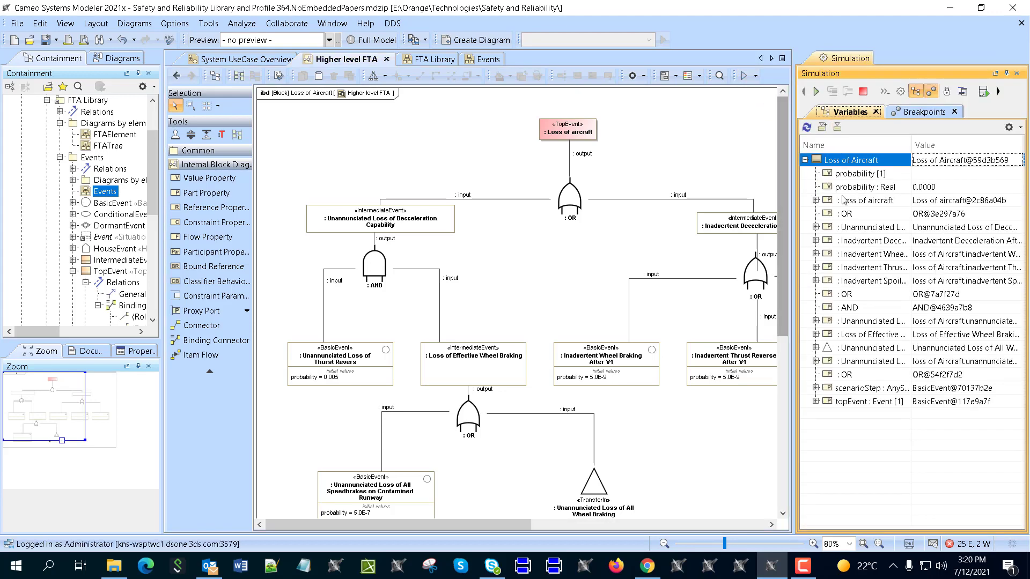
pyautogui.click(815, 200)
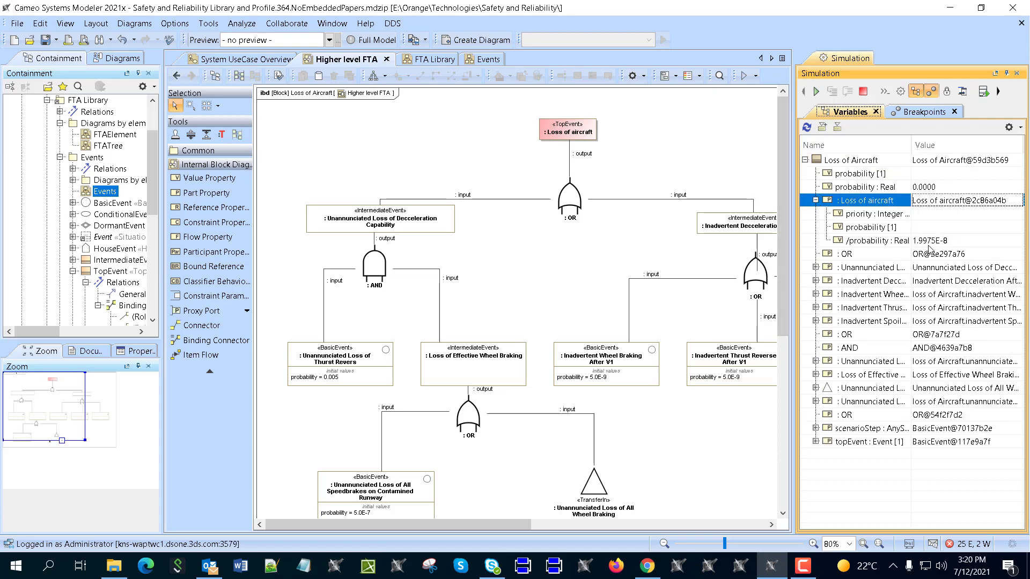
pyautogui.scroll(-3, 461, 483)
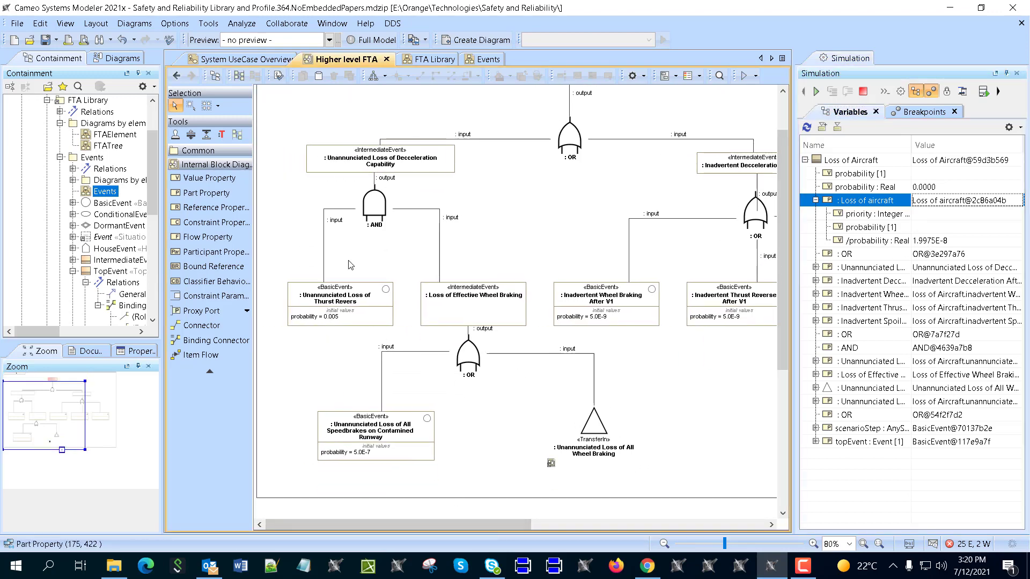
# Step: Open the Unannunciated Loss of All Wheel Braking sub-tree behind the transfer event
pyautogui.doubleClick(599, 428)
pyautogui.scroll(-3, 647, 429)
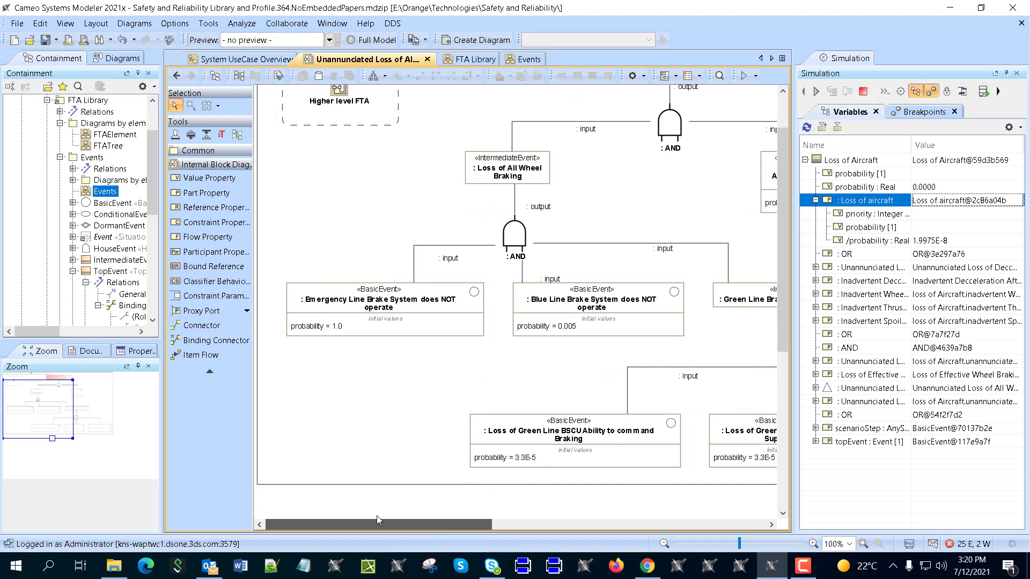
pyautogui.scroll(1, 386, 341)
pyautogui.moveTo(379, 524); pyautogui.dragTo(417, 525)
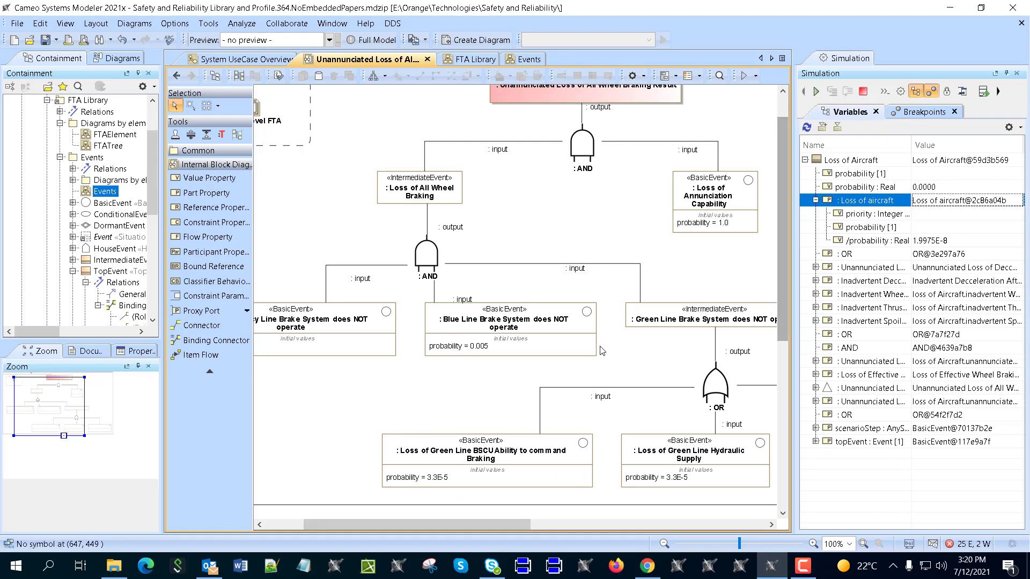
# Step: Expand Inadvertent Deceleration After V1 to view its probability, leaving the value unchanged
pyautogui.click(816, 280)
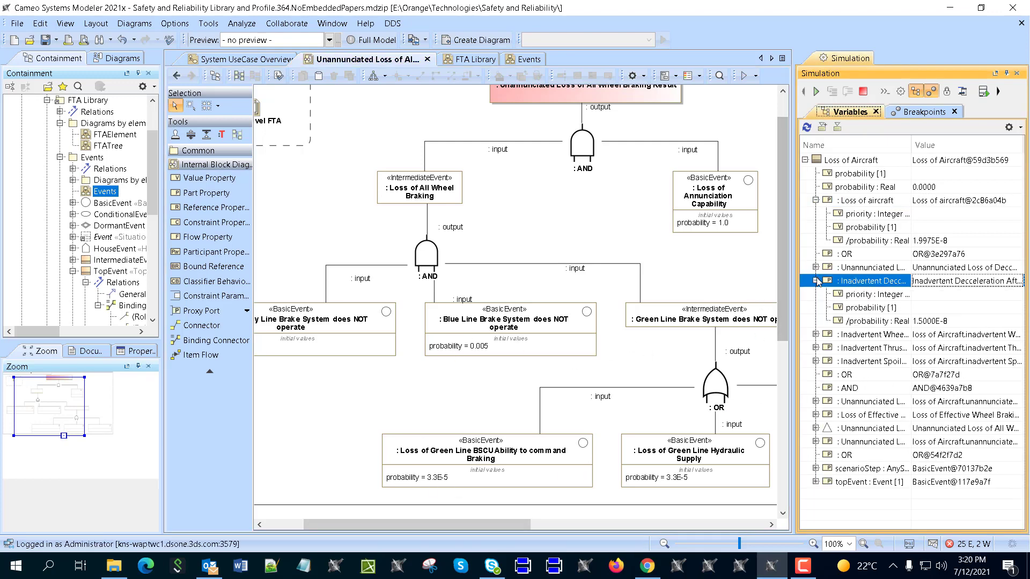
pyautogui.click(922, 322)
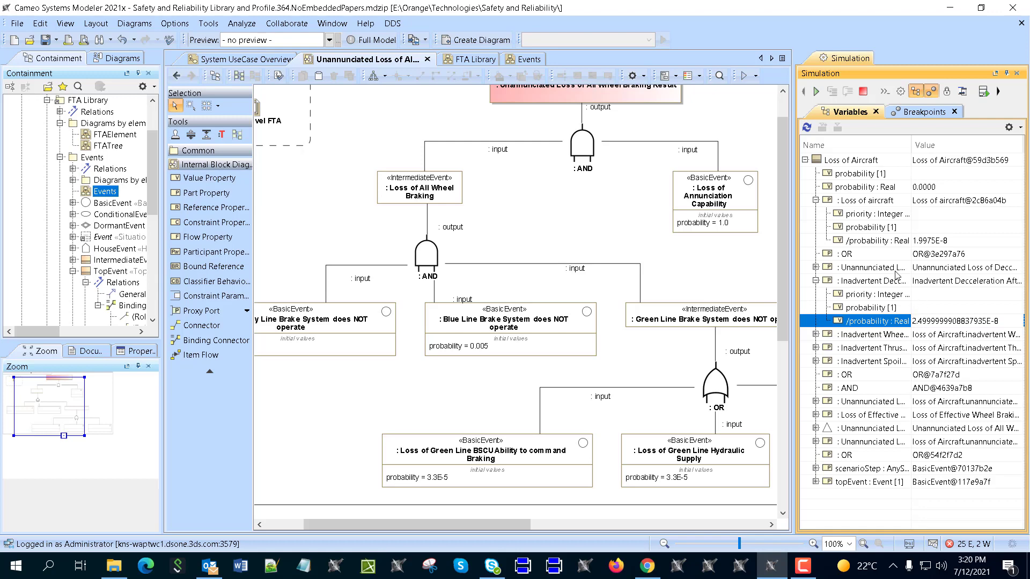
pyautogui.press('Escape')
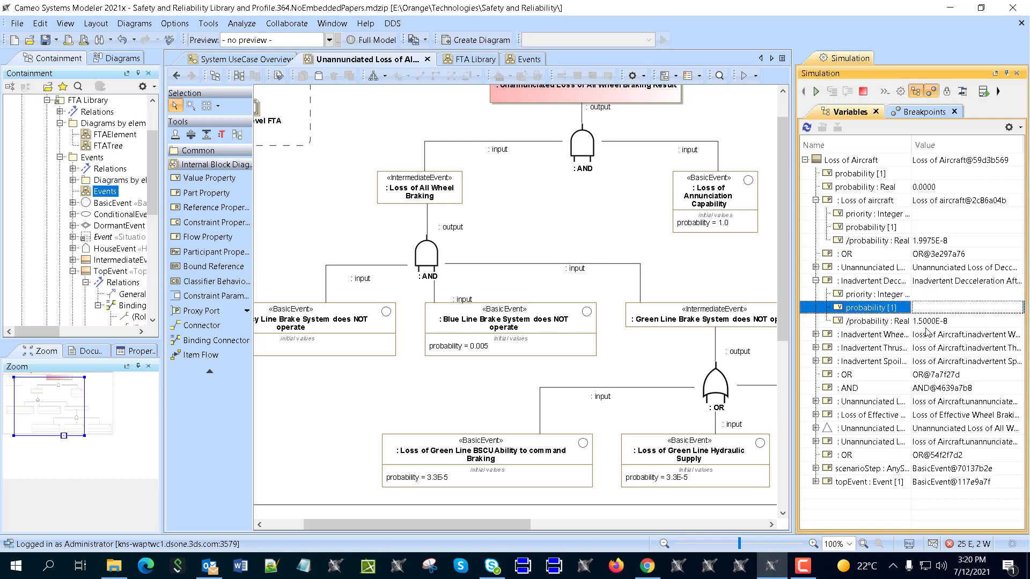
pyautogui.doubleClick(919, 325)
pyautogui.click(914, 323)
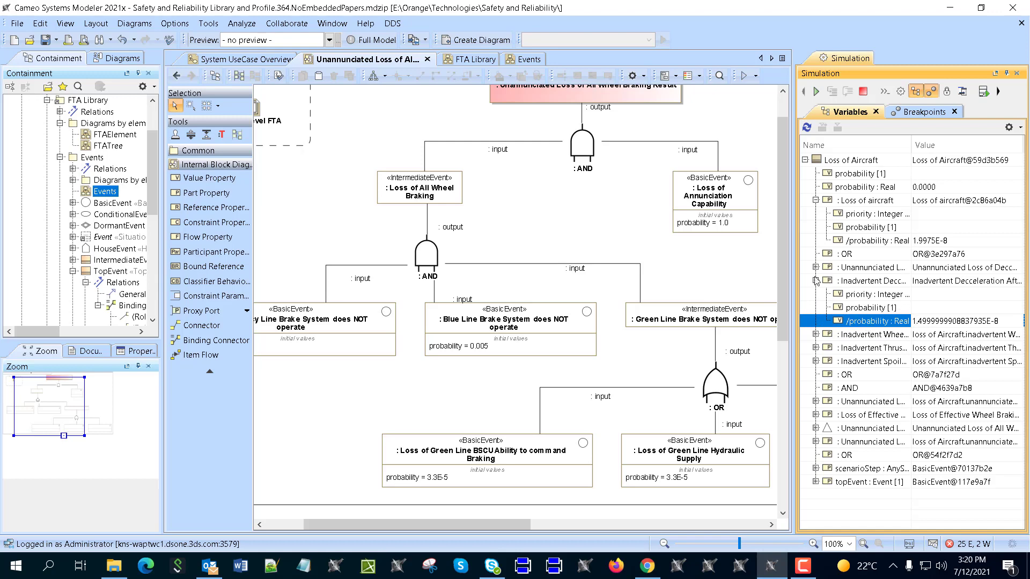
pyautogui.click(866, 285)
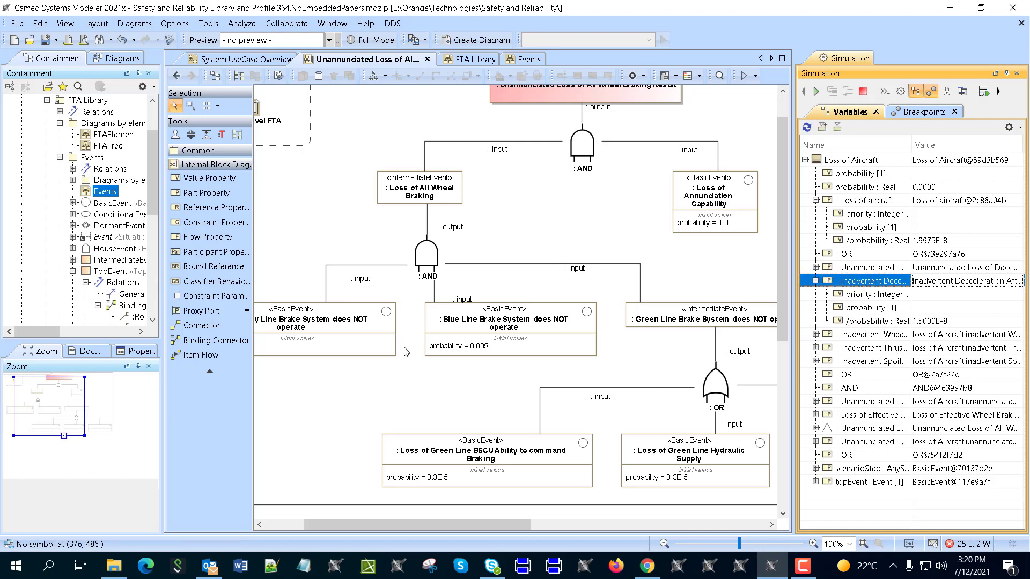
pyautogui.scroll(-1, 430, 449)
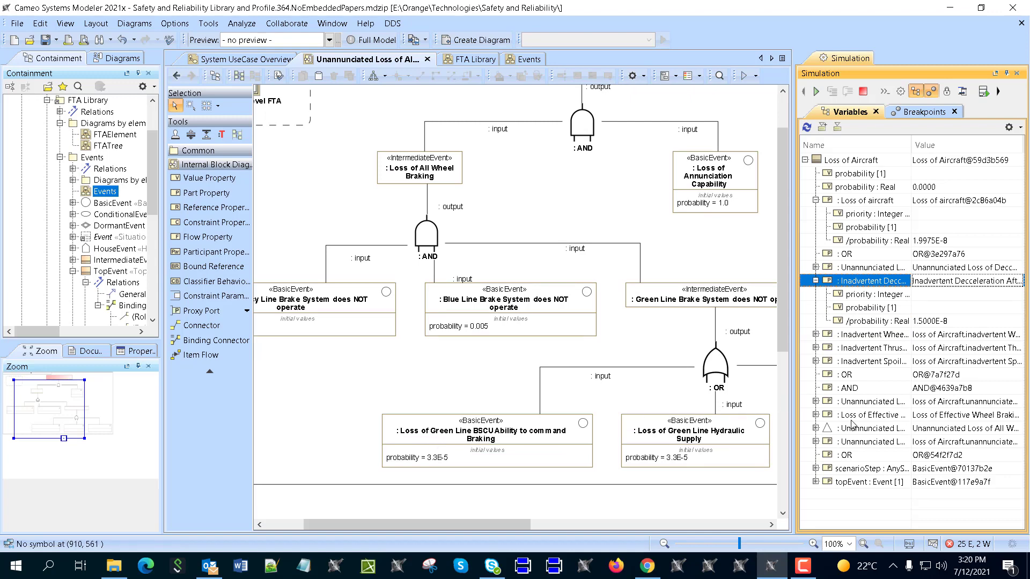
# Step: Expand Loss of Effective Wheel Braking and Unannunciated Loss of Thurst Revers, resizing the name column
pyautogui.click(816, 415)
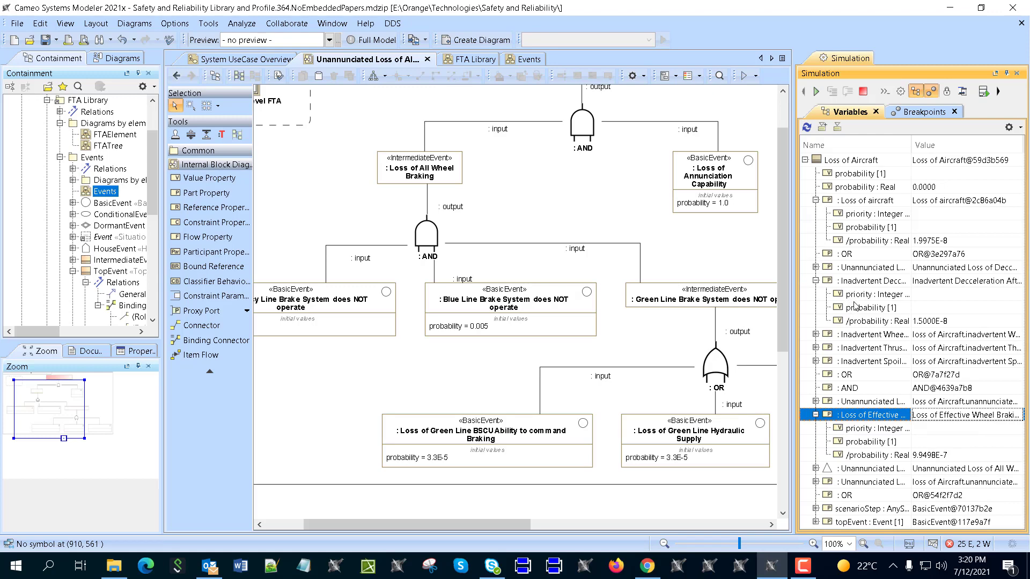
pyautogui.click(816, 401)
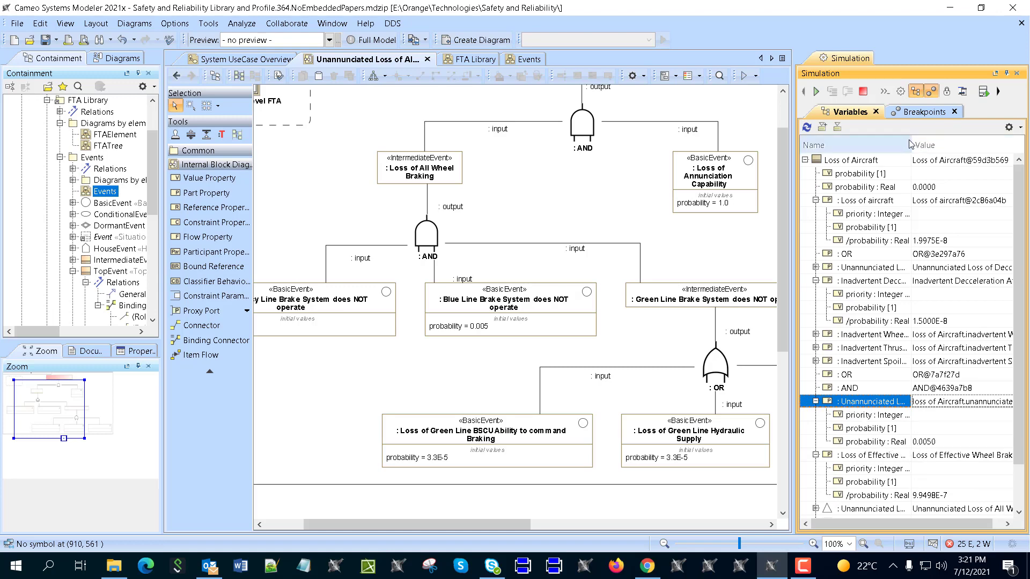
pyautogui.moveTo(911, 144); pyautogui.dragTo(998, 145)
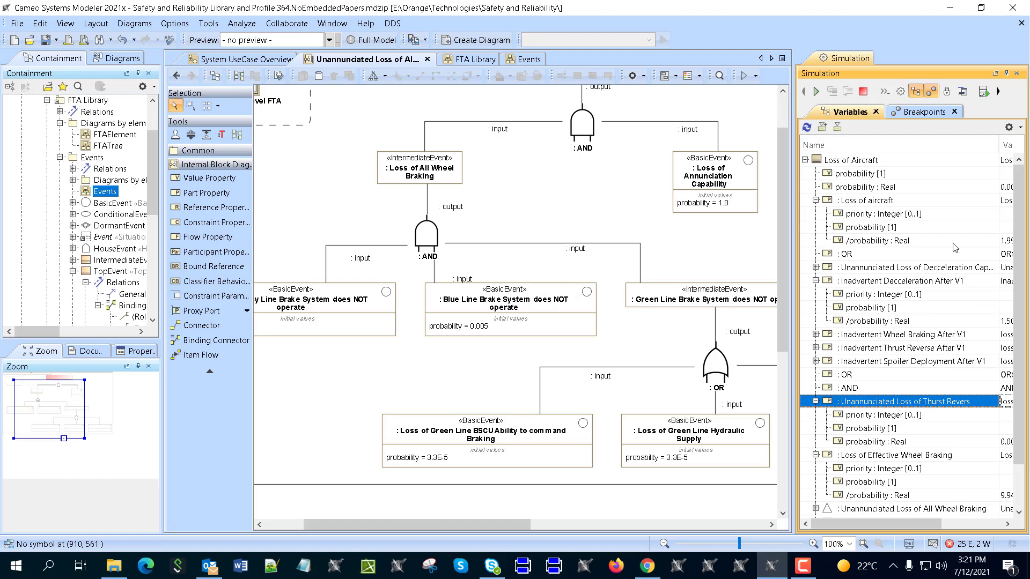
pyautogui.moveTo(998, 145); pyautogui.dragTo(899, 151)
# Step: Set Unannunciated Loss of Thurst Revers probability to 0.05, giving Loss of aircraft 6.4749E-8
pyautogui.click(912, 442)
pyautogui.click(917, 441)
pyautogui.click(830, 413)
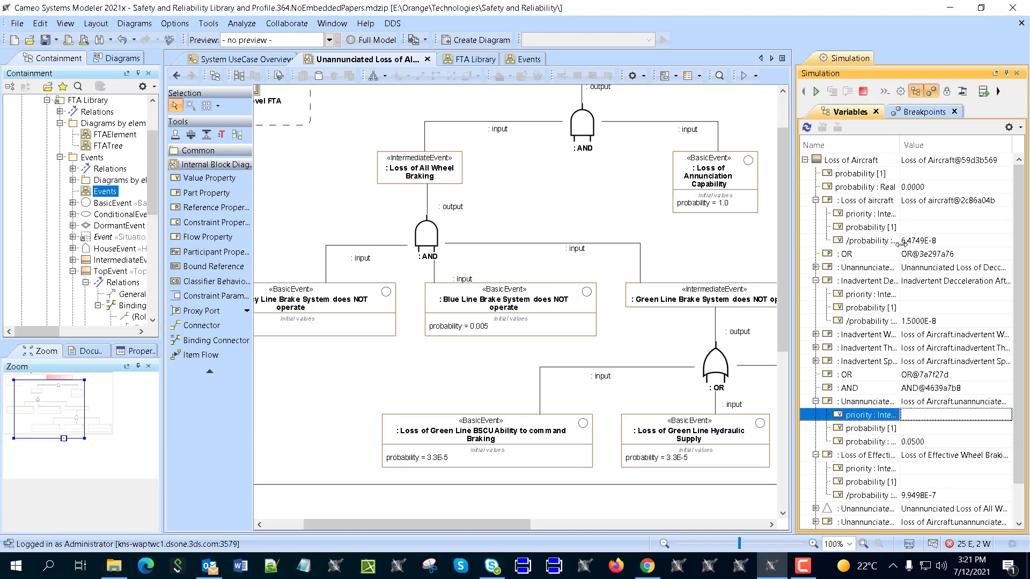
pyautogui.doubleClick(914, 442)
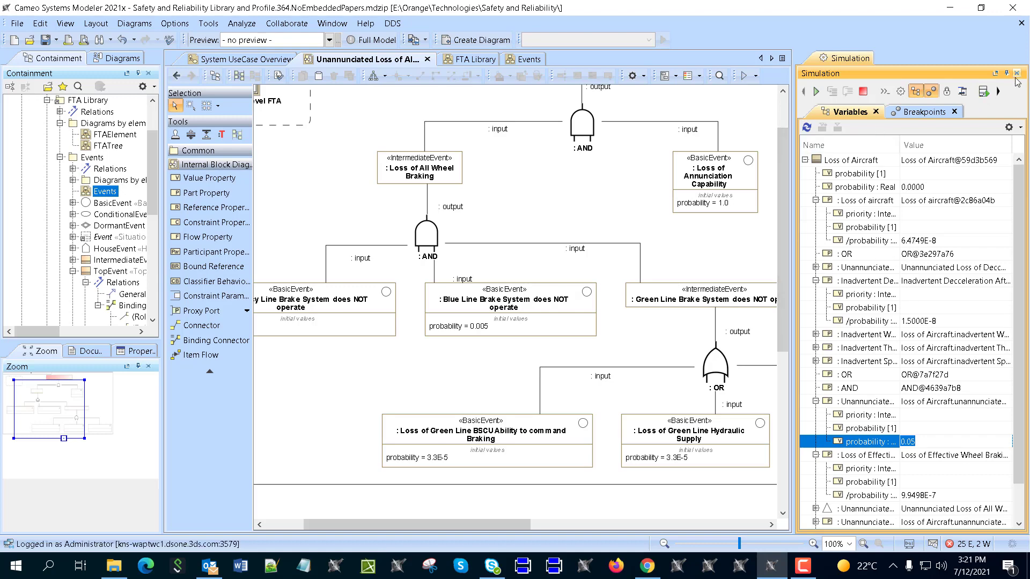
# Step: Close the simulation panel and edit the BSCU braking event's probability from 3.3E-5 to 6.3E-5
pyautogui.click(1016, 74)
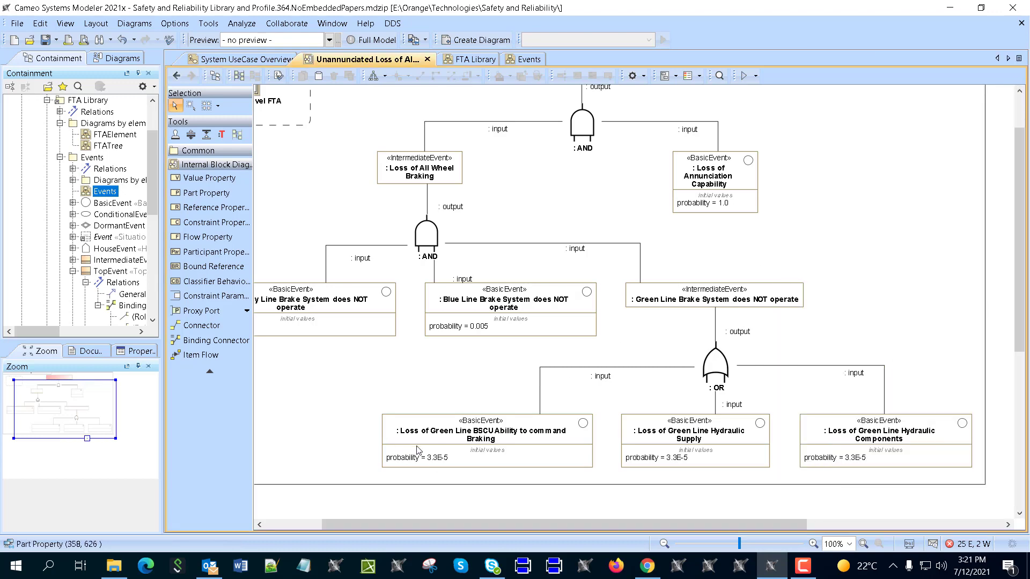
pyautogui.rightClick(412, 468)
pyautogui.click(413, 460)
pyautogui.click(450, 456)
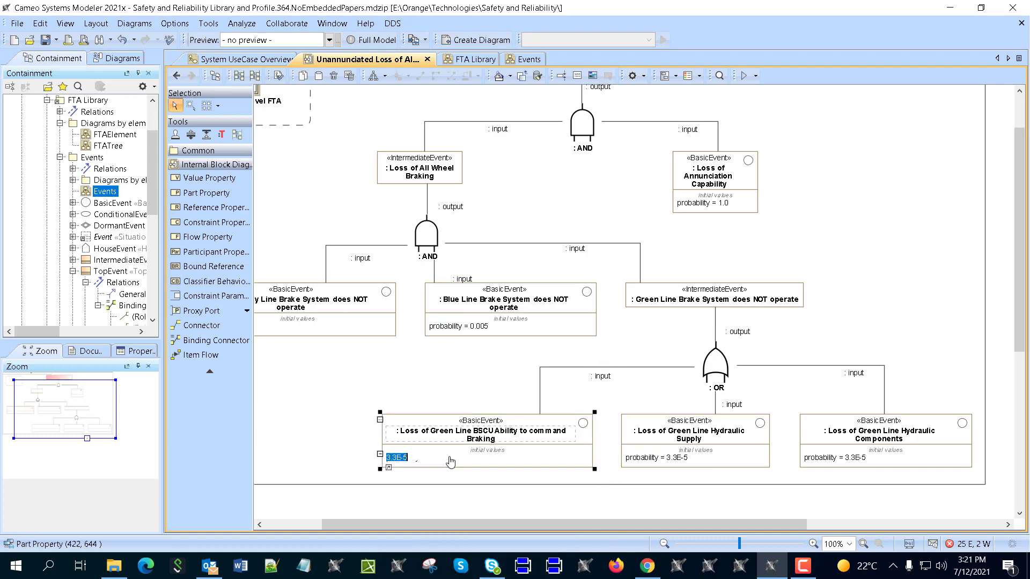
pyautogui.click(432, 456)
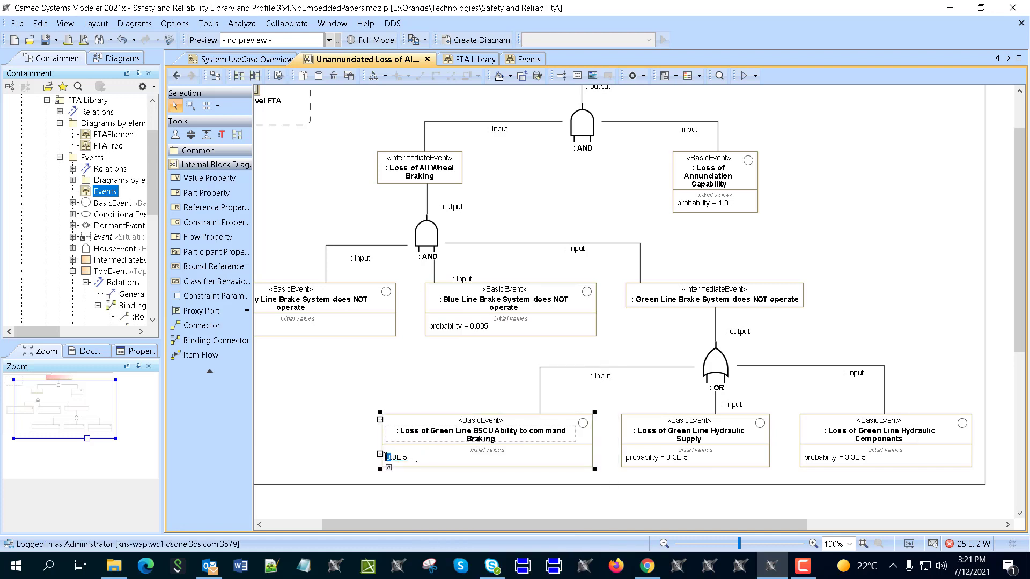
pyautogui.write('6')
pyautogui.click(303, 424)
pyautogui.scroll(3, 305, 424)
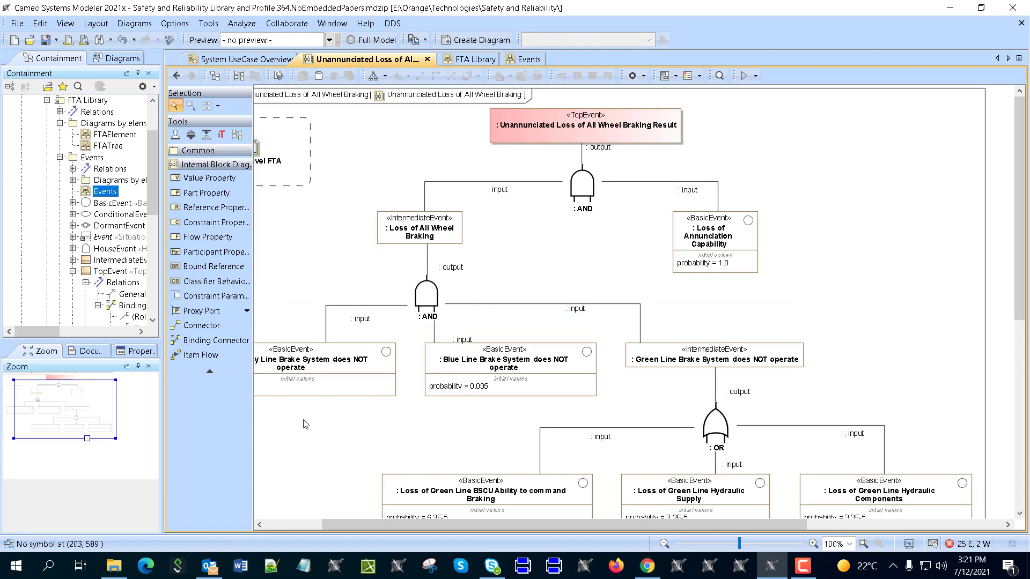
# Step: Rerun the Higher level FTA simulation (Loss of aircraft 2.0725E-8), then show System UseCase Overview
pyautogui.click(260, 153)
pyautogui.doubleClick(260, 153)
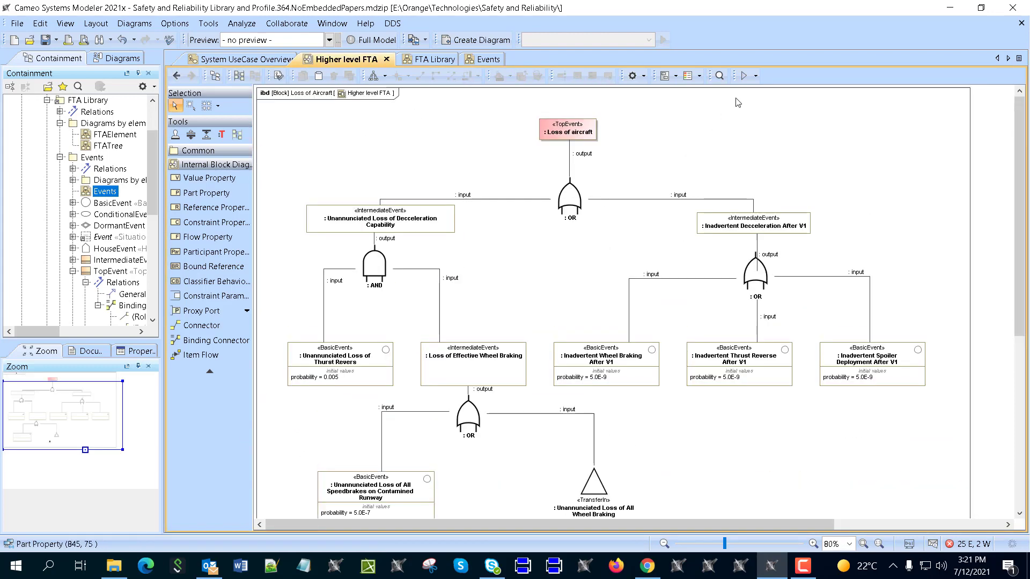
pyautogui.click(756, 77)
pyautogui.click(764, 91)
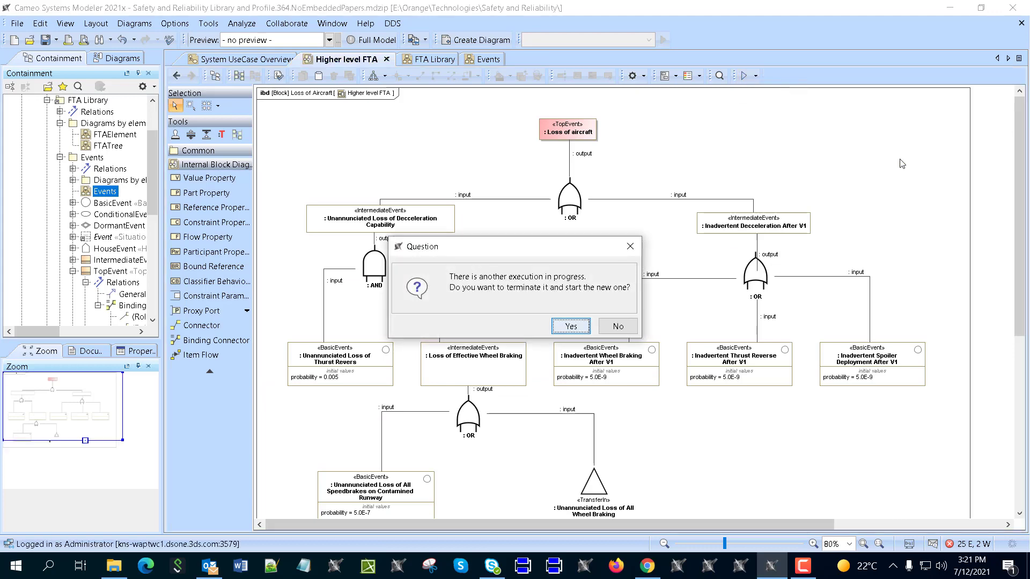
pyautogui.click(571, 326)
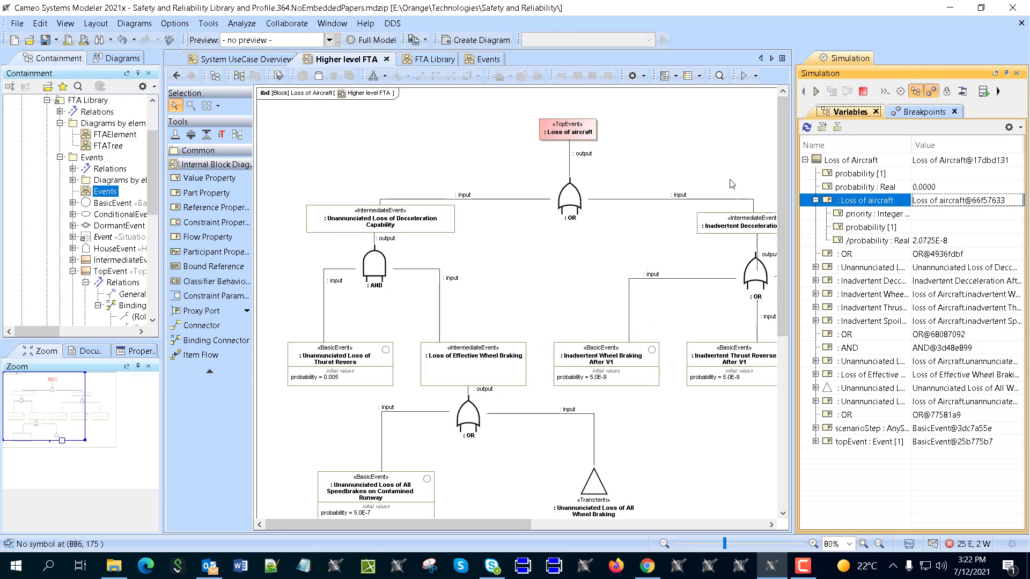
pyautogui.moveTo(307, 358)
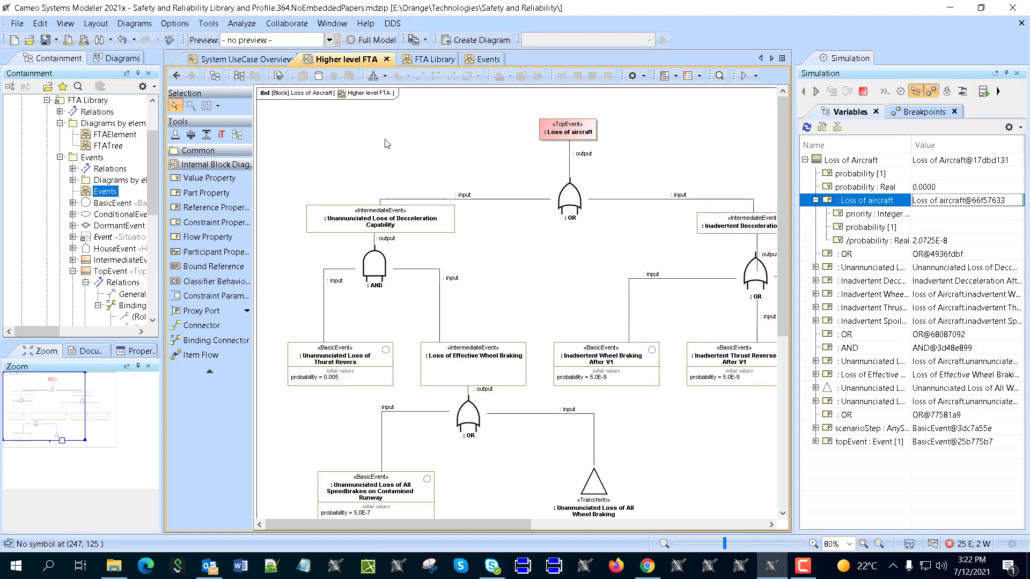
pyautogui.click(241, 60)
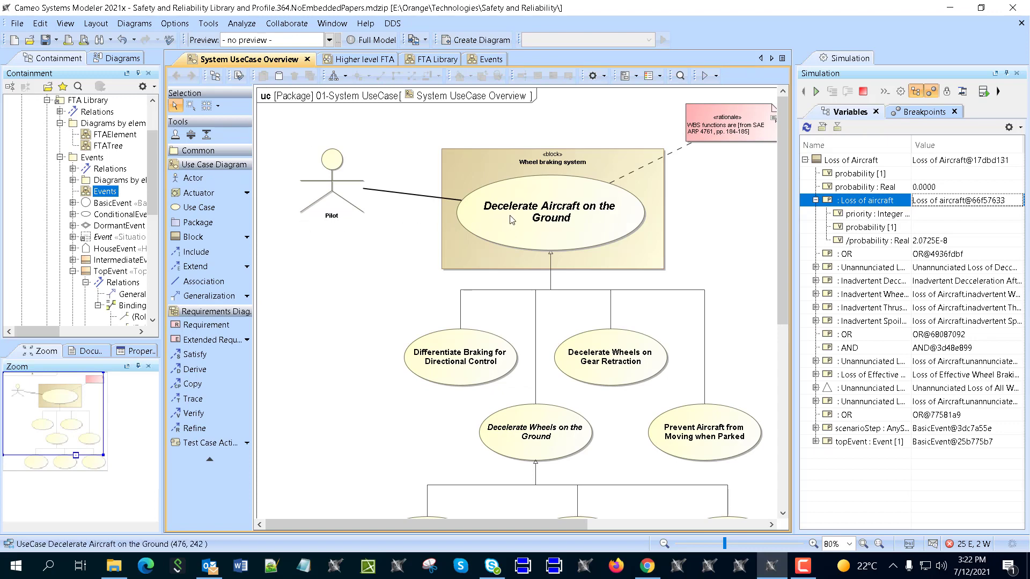
# Step: Go back to the Structure diagram, then bring the RAAML 1.0 beta specification page forward
pyautogui.click(346, 62)
pyautogui.click(177, 76)
pyautogui.click(177, 77)
pyautogui.click(177, 78)
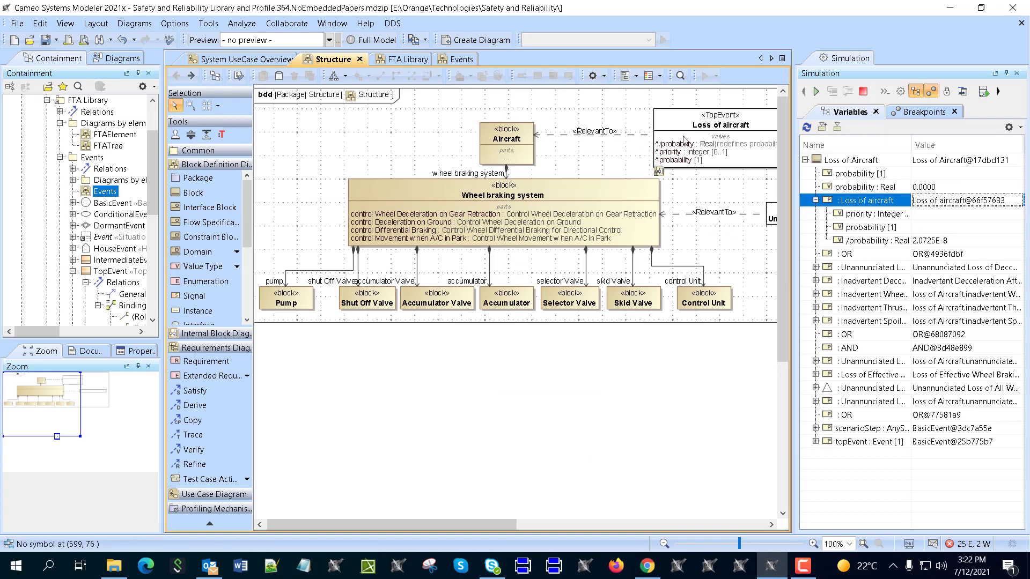
pyautogui.moveTo(475, 524); pyautogui.dragTo(512, 488)
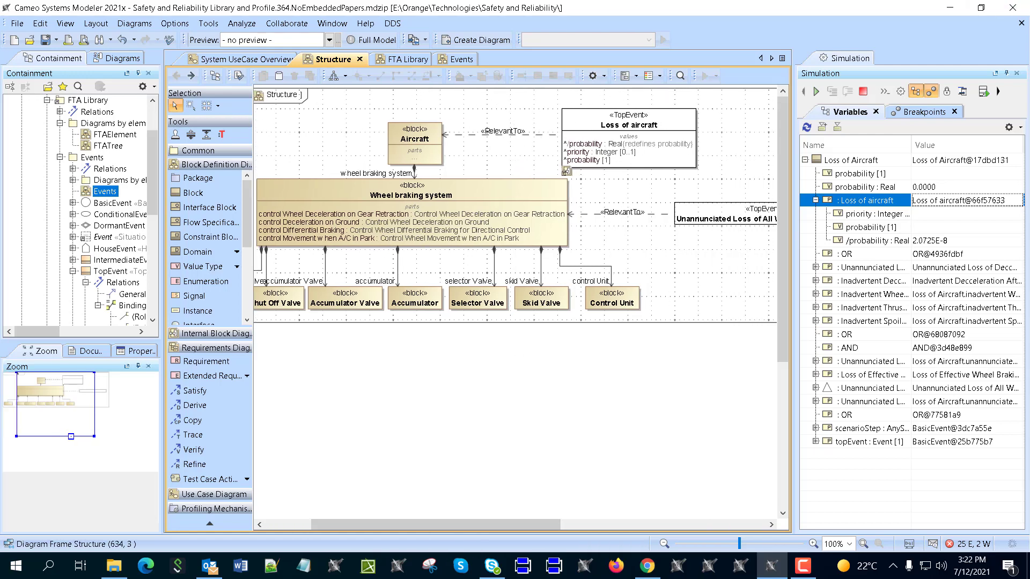
pyautogui.hotkey('alt', 'Tab')
pyautogui.moveTo(582, 144); pyautogui.dragTo(523, 42)
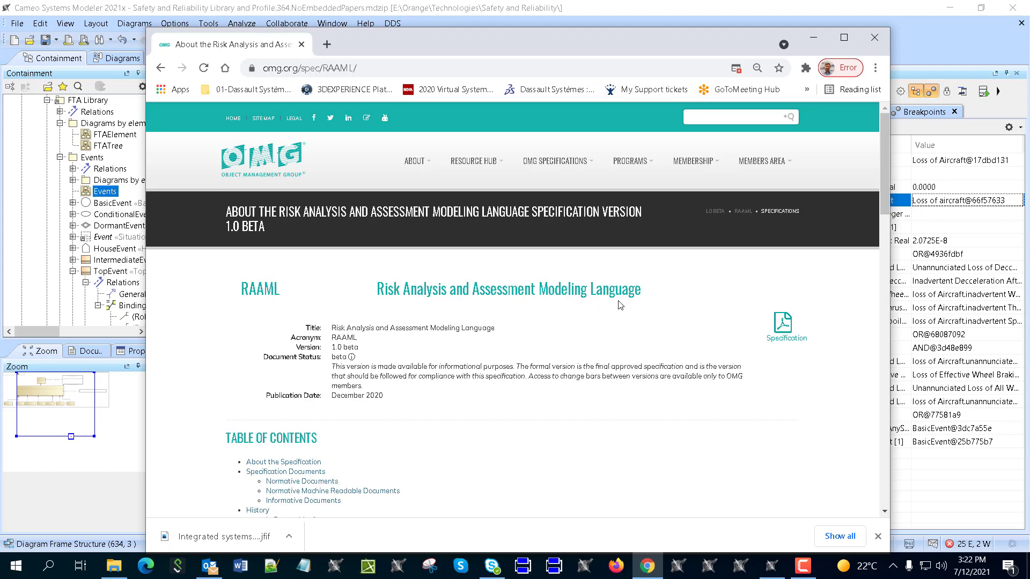
# Step: Scroll through the OMG RAAML specification page, then minimize Chrome
pyautogui.scroll(-2, 472, 327)
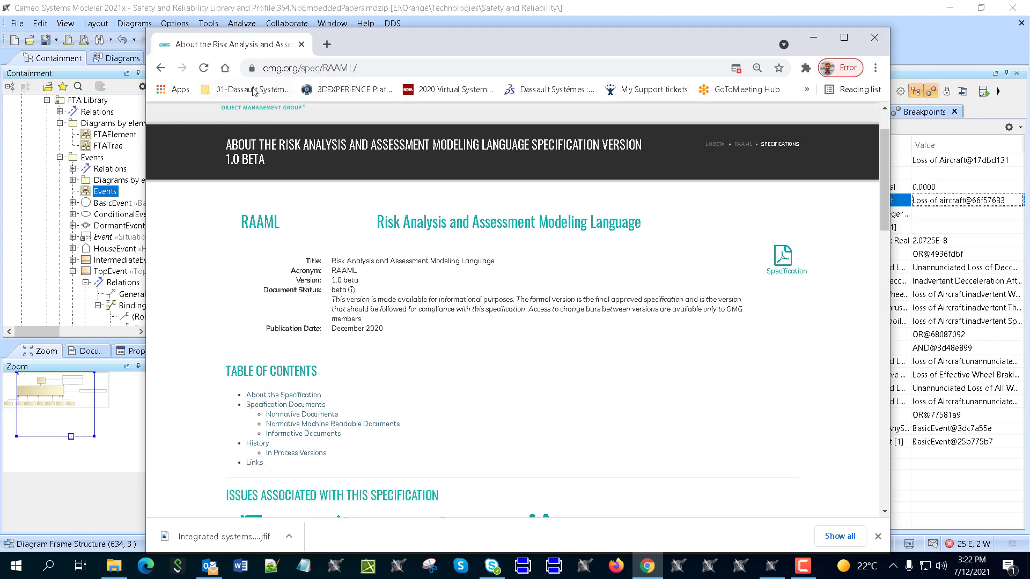
pyautogui.scroll(2, 322, 285)
pyautogui.scroll(-3, 328, 319)
pyautogui.scroll(3, 328, 321)
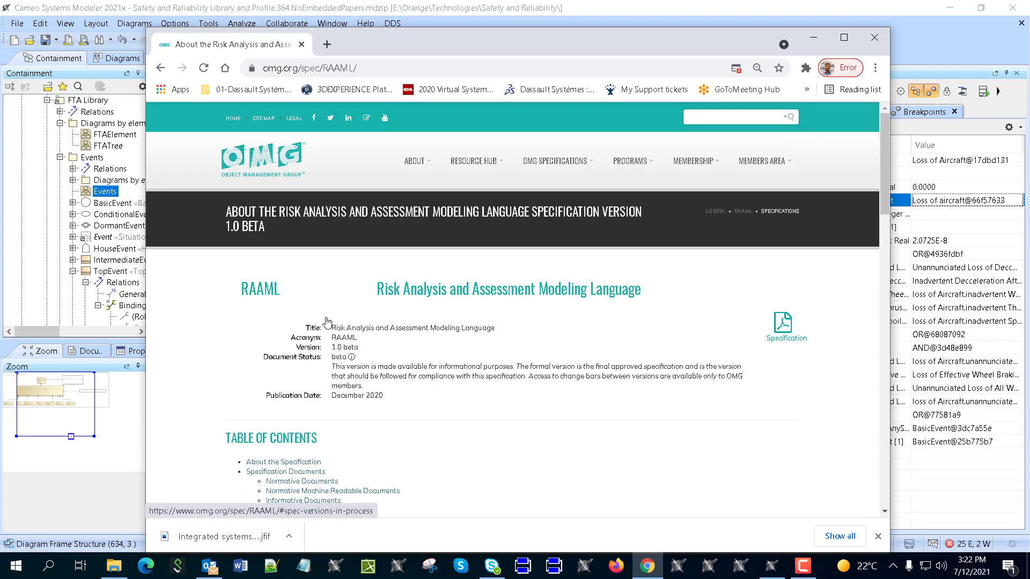
pyautogui.click(812, 39)
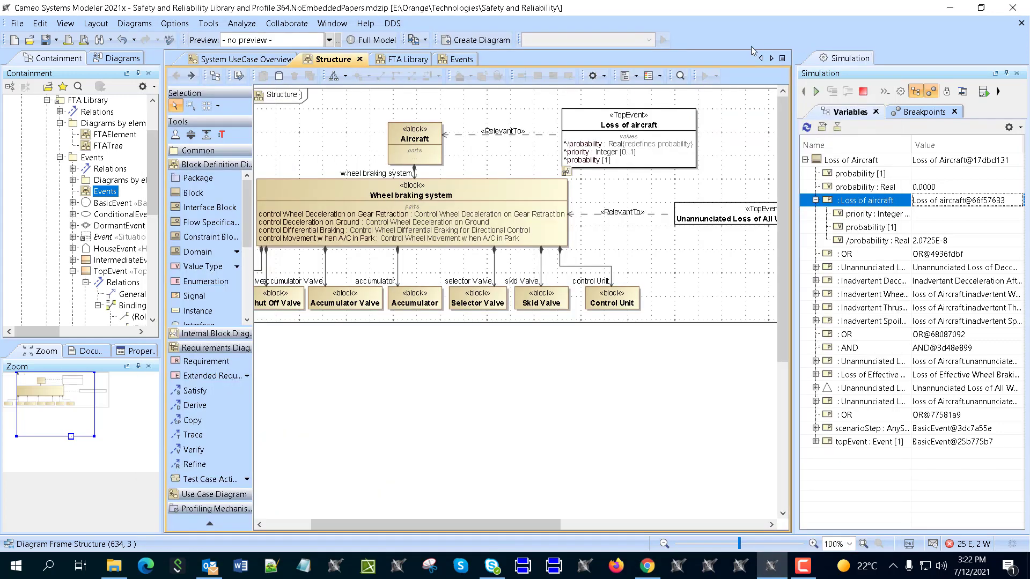
# Step: Terminate the running simulation and close the Simulation panel
pyautogui.scroll(2, 21, 233)
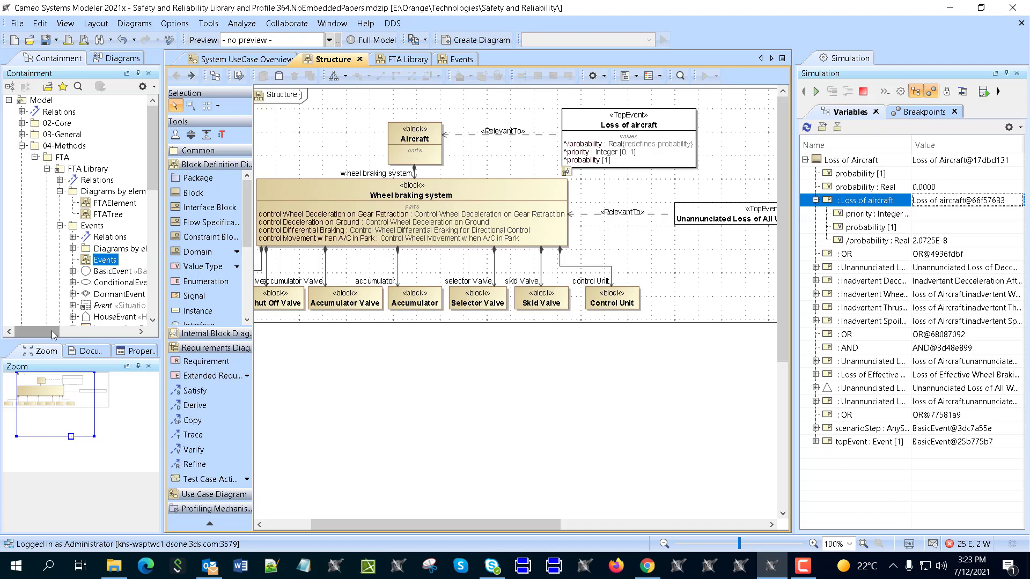
pyautogui.moveTo(321, 528); pyautogui.dragTo(275, 527)
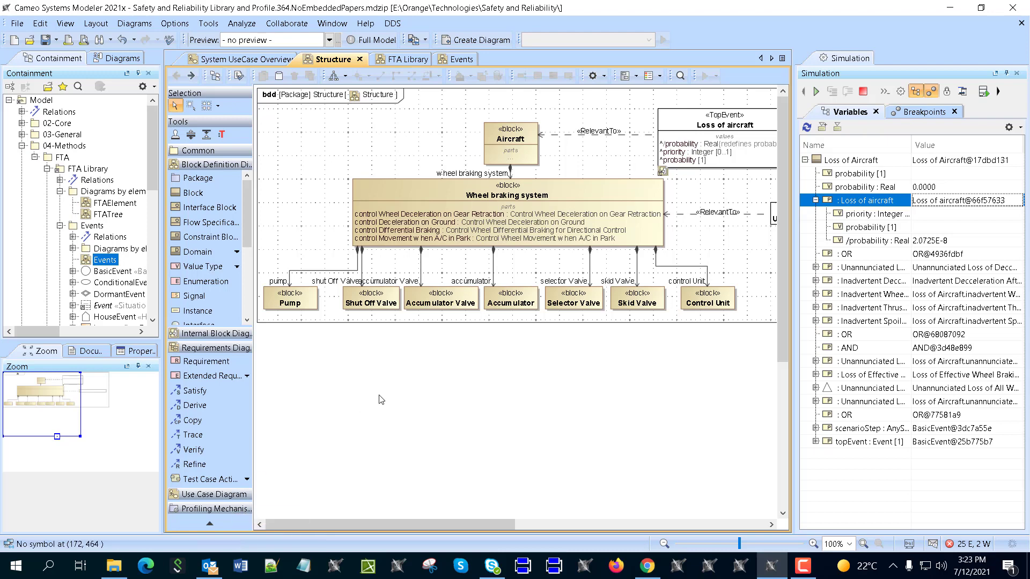
pyautogui.click(863, 92)
pyautogui.click(1017, 74)
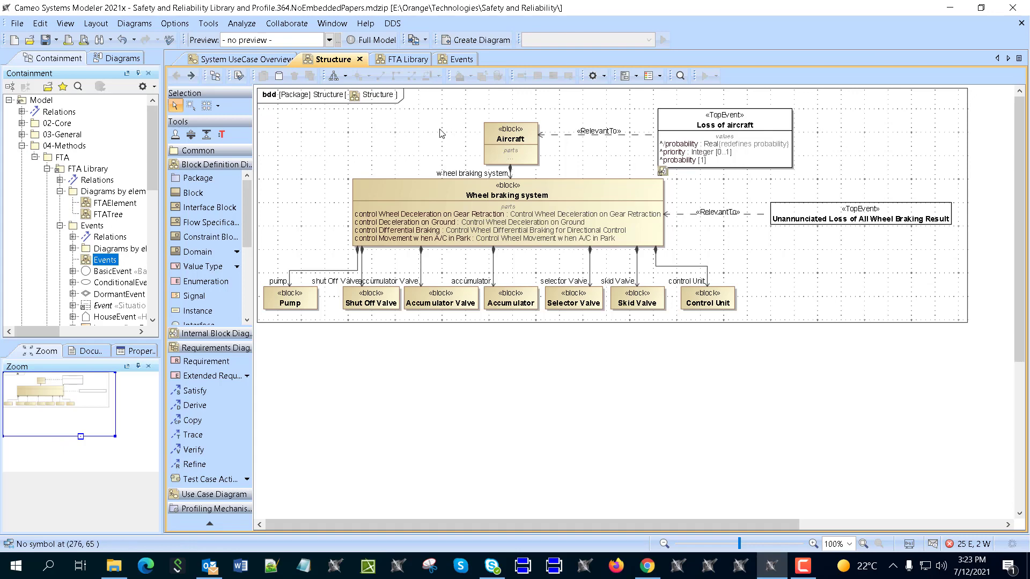
# Step: Open the FTA Library diagram and view the AND gate's constraint definition
pyautogui.click(396, 61)
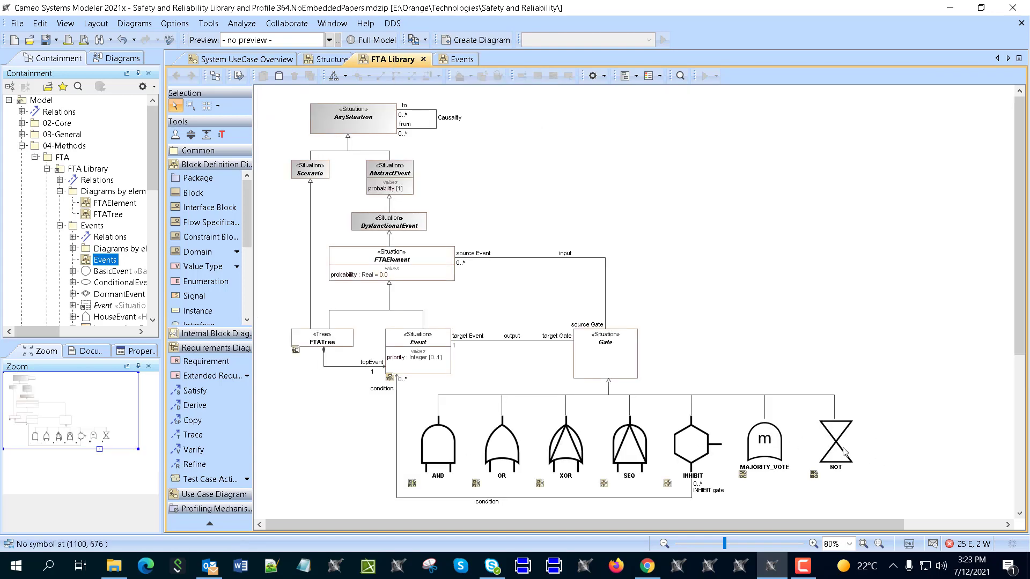
pyautogui.scroll(-1, 543, 442)
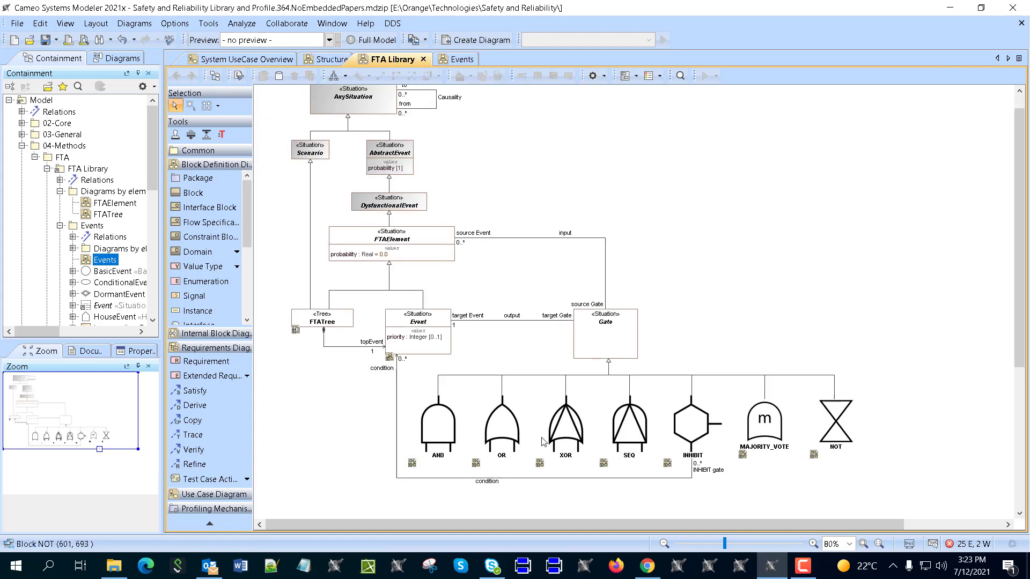
pyautogui.doubleClick(449, 433)
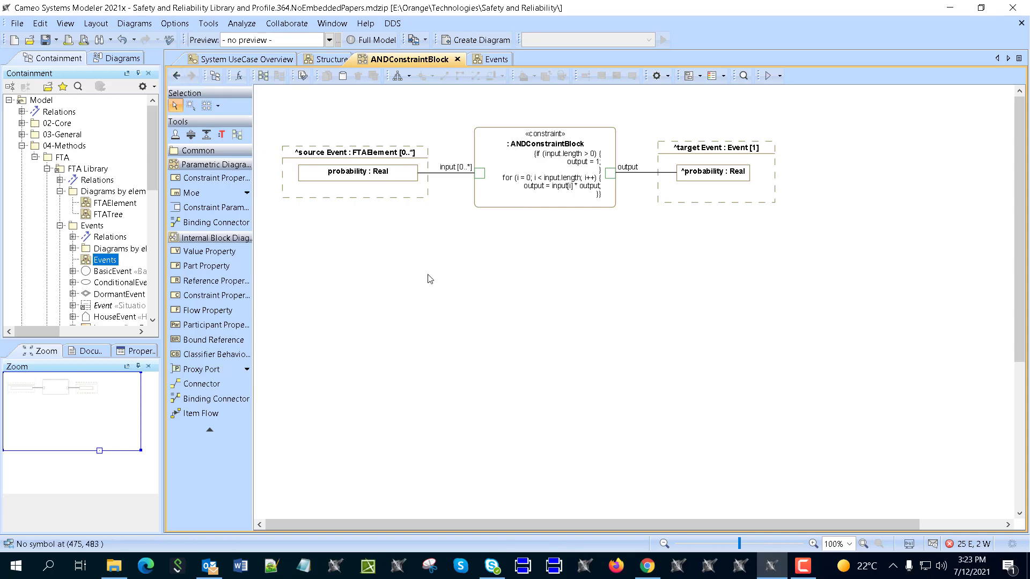
pyautogui.click(175, 75)
# Step: View the OR gate's constraint definition, check the Events diagram, and return to FTA Library
pyautogui.doubleClick(632, 244)
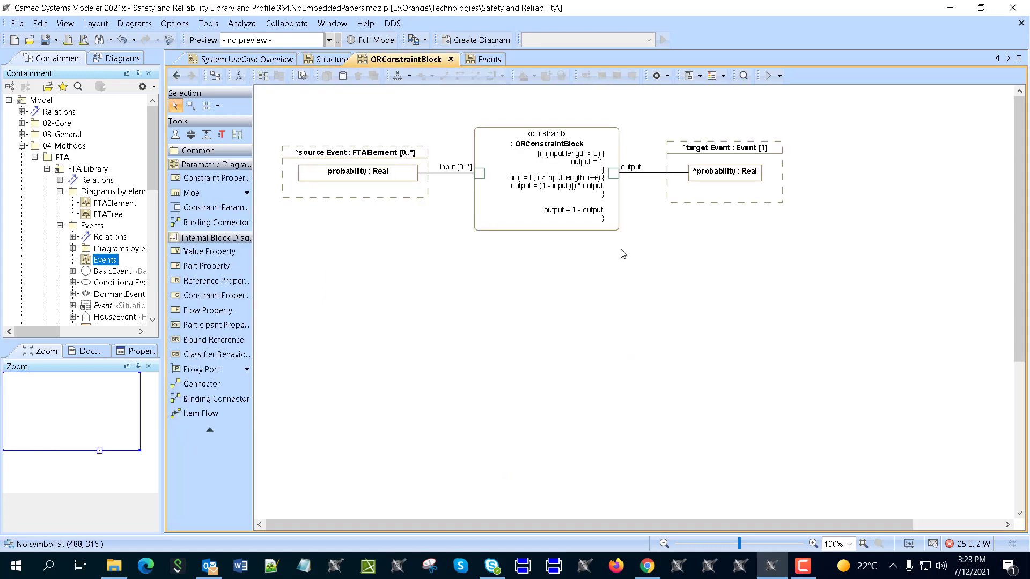
pyautogui.click(175, 75)
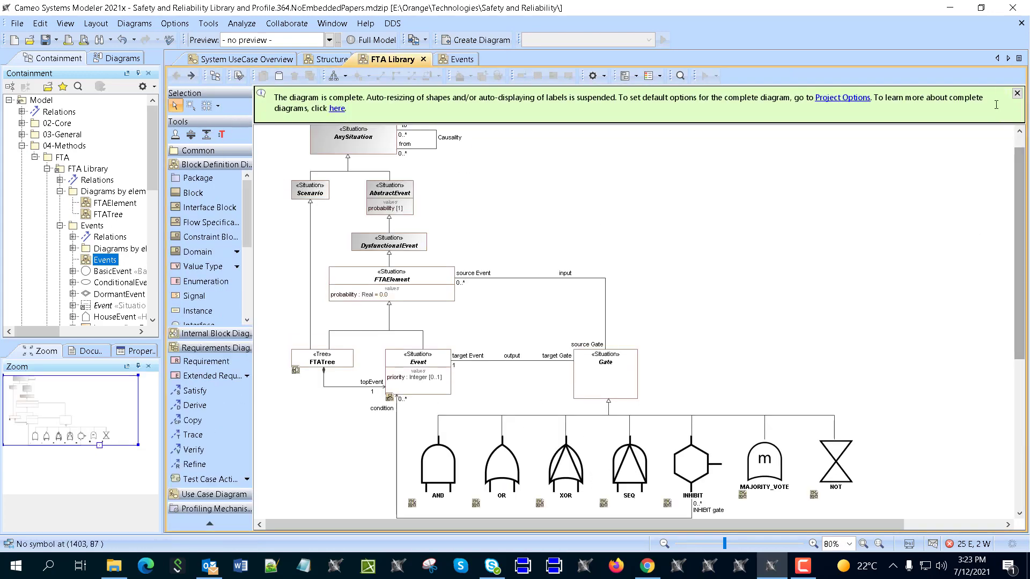
pyautogui.click(461, 62)
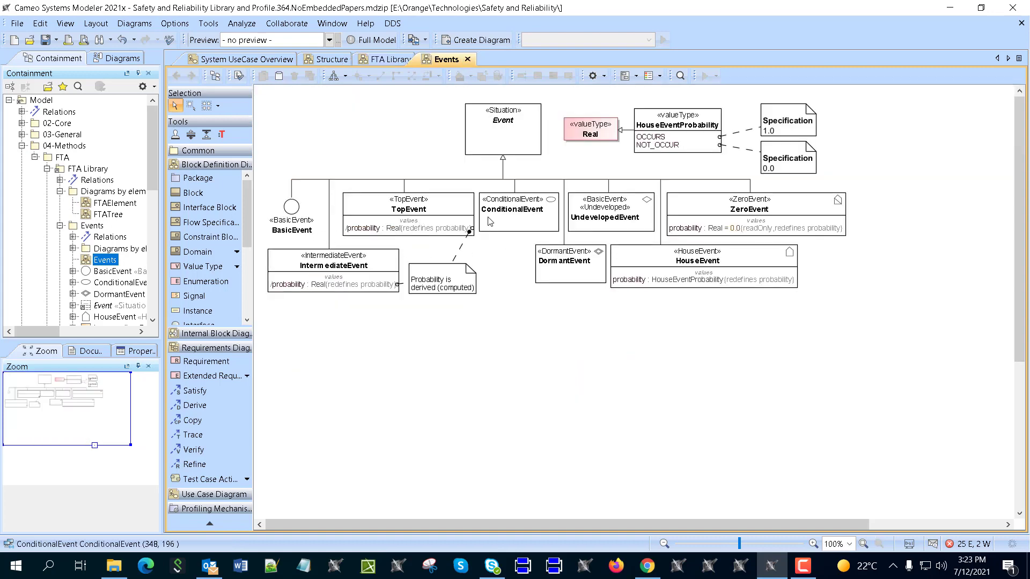
pyautogui.click(380, 58)
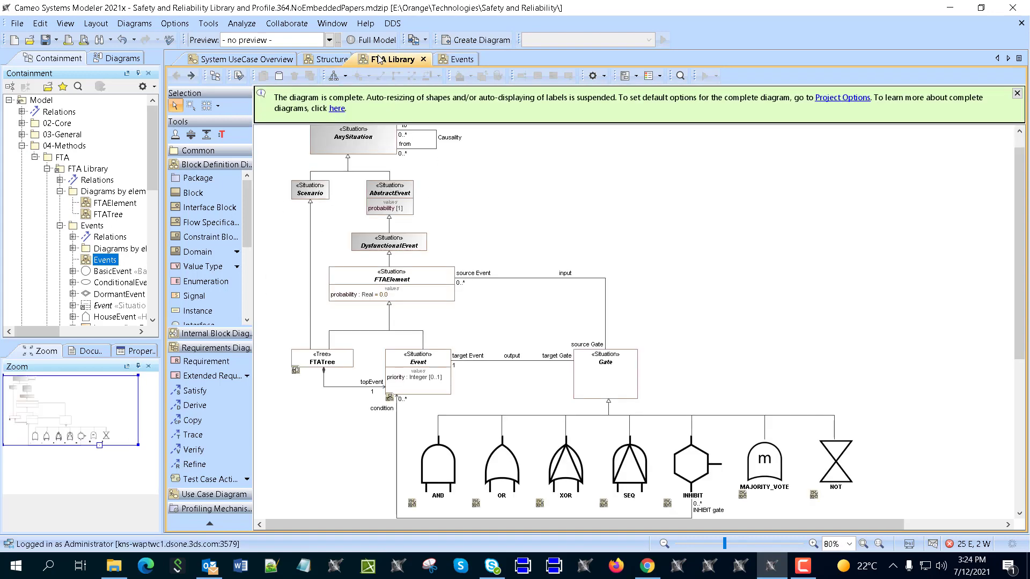
# Step: Show the Structure diagram and inspect the RelevantTo link between Aircraft and Loss of aircraft
pyautogui.click(331, 61)
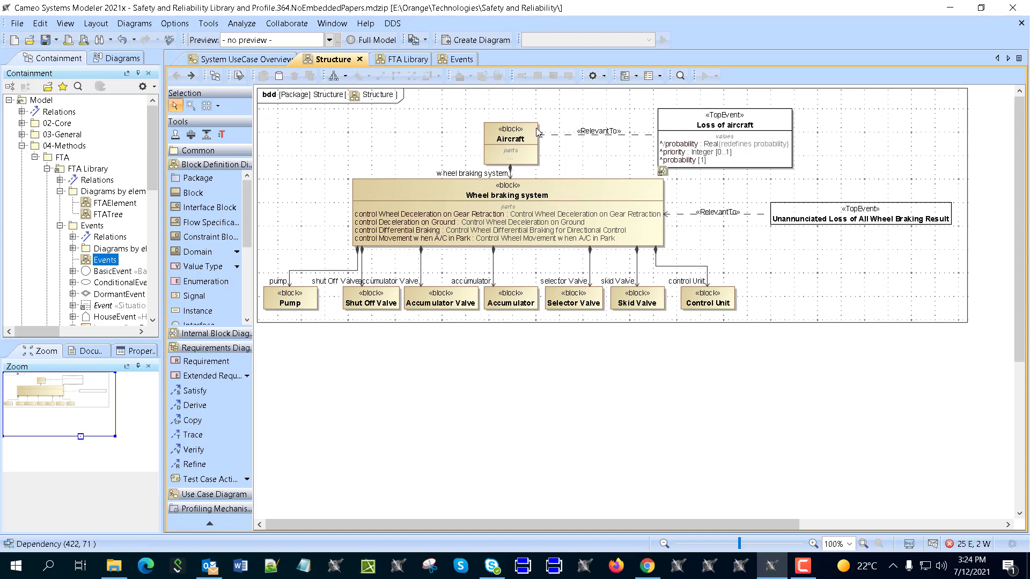
pyautogui.click(625, 133)
pyautogui.click(639, 161)
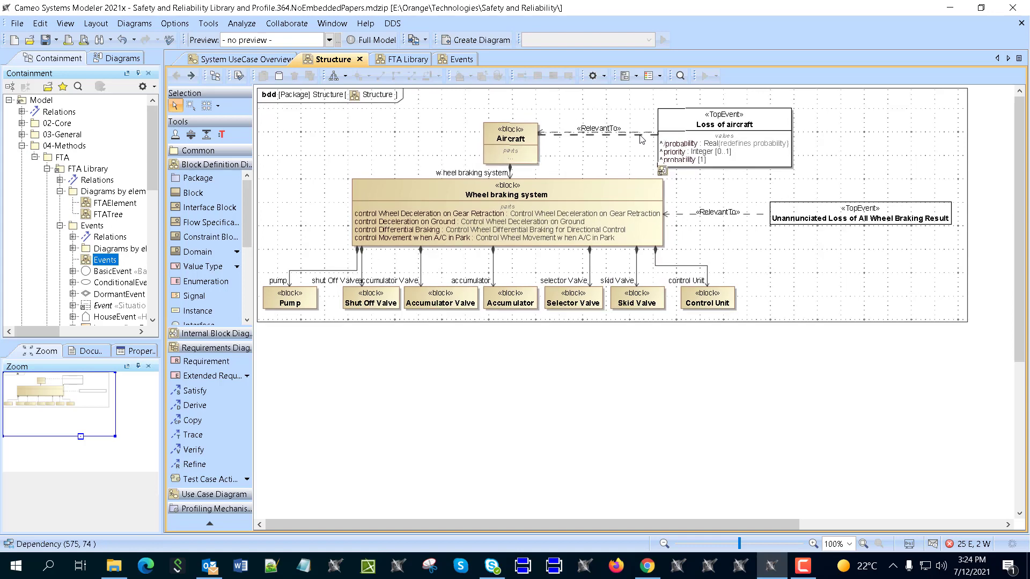
# Step: Open the Higher level FTA diagram and delete the Inadvertent Spoiler Deployment After V1 event from the model
pyautogui.doubleClick(692, 121)
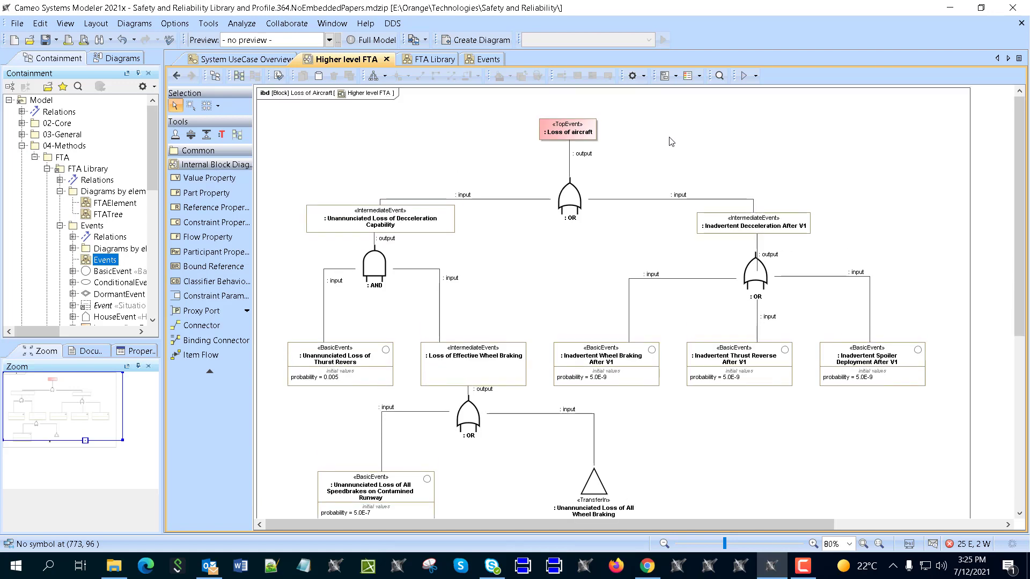
pyautogui.click(846, 357)
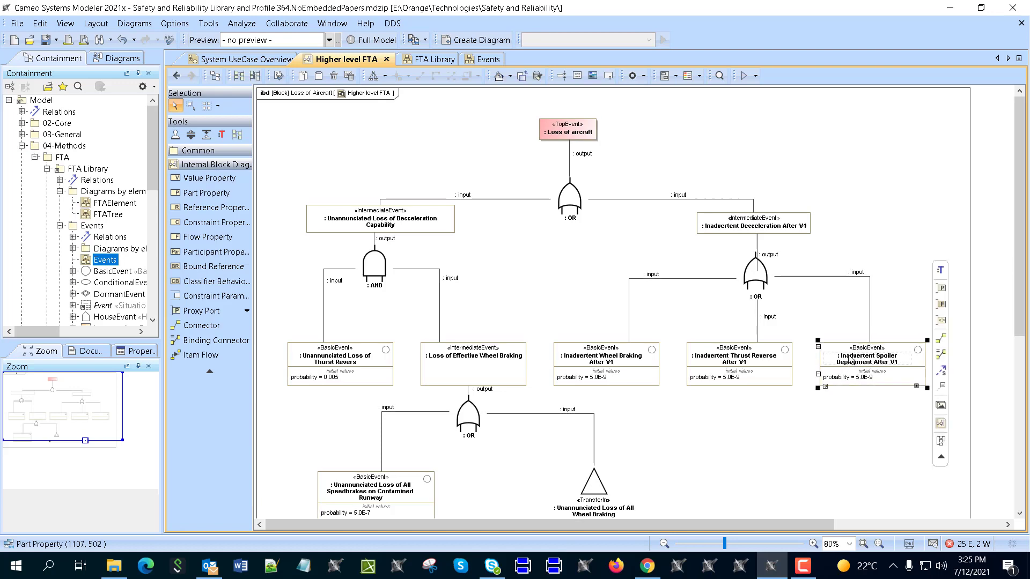
pyautogui.press('Delete')
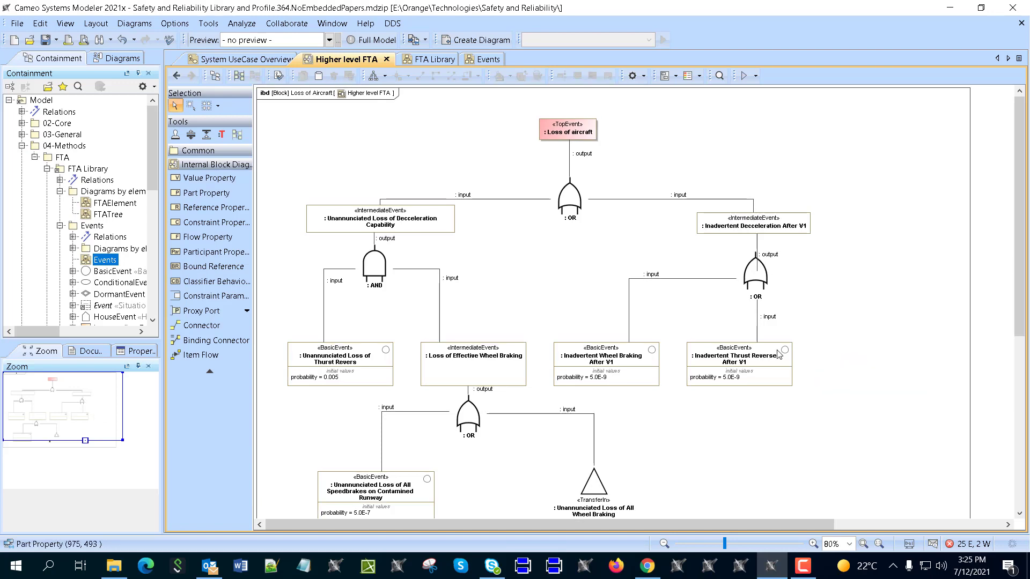
pyautogui.hotkey('ctrl', 'z')
pyautogui.rightClick(857, 360)
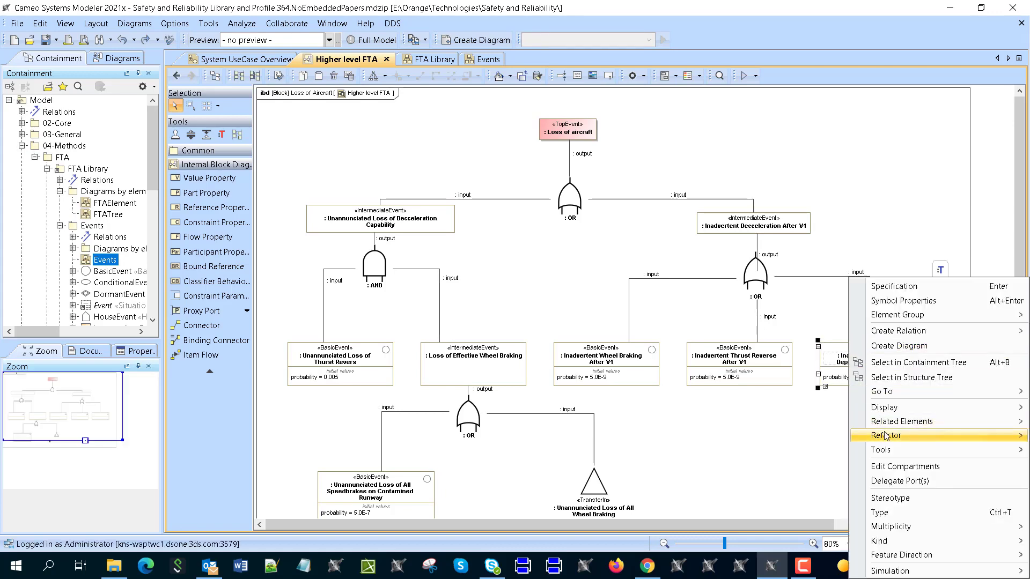
pyautogui.moveTo(893, 395)
pyautogui.click(826, 394)
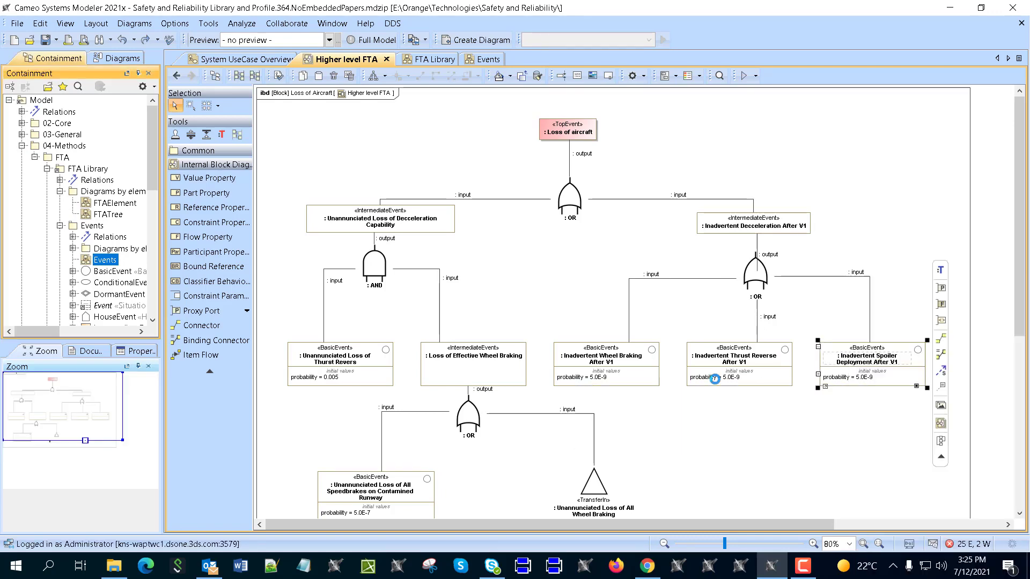
pyautogui.click(124, 295)
pyautogui.press('Delete')
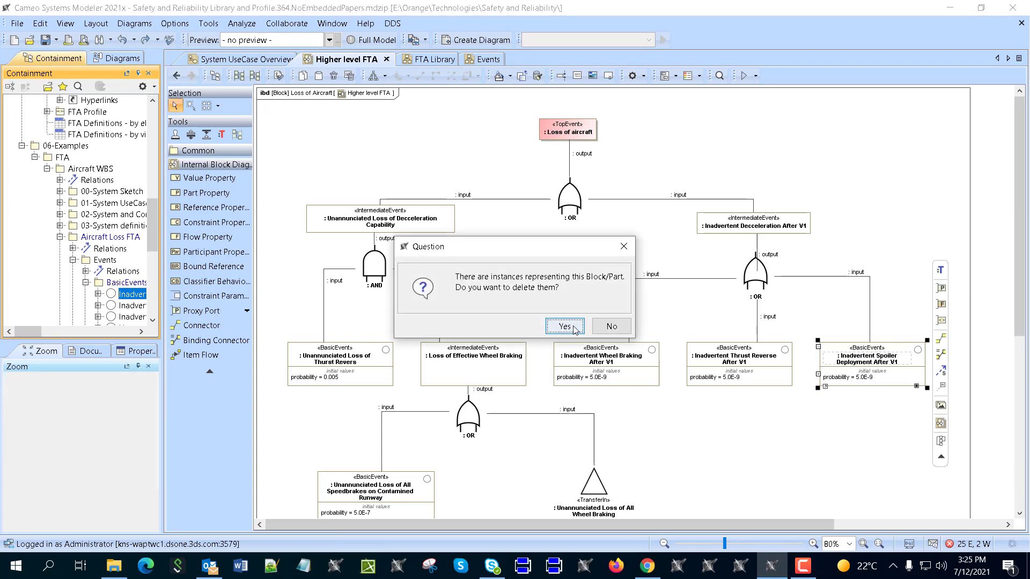
pyautogui.click(568, 328)
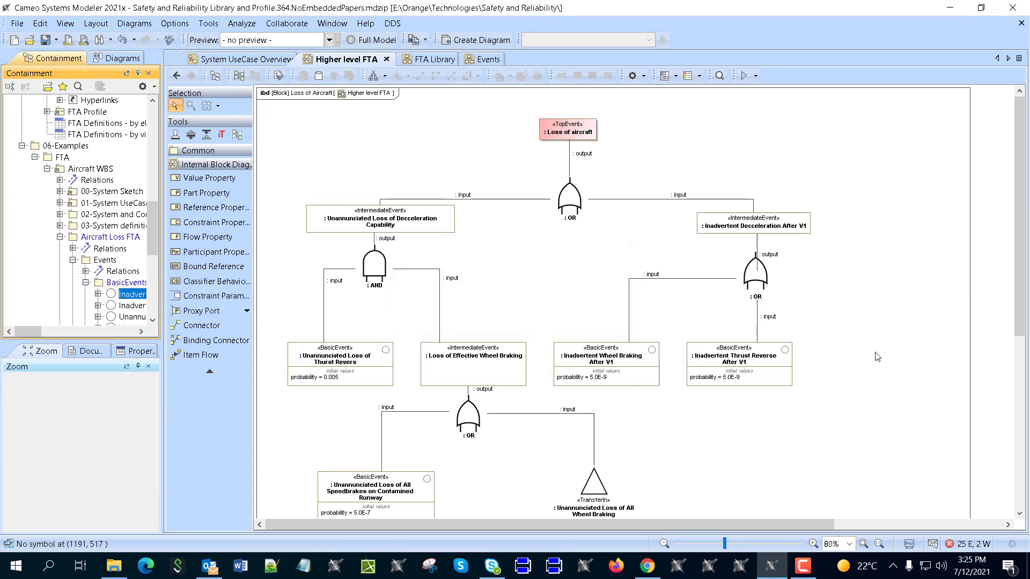
# Step: Delete the OR gate beneath Inadvertent Deceleration After V1 along with its connectors
pyautogui.click(755, 278)
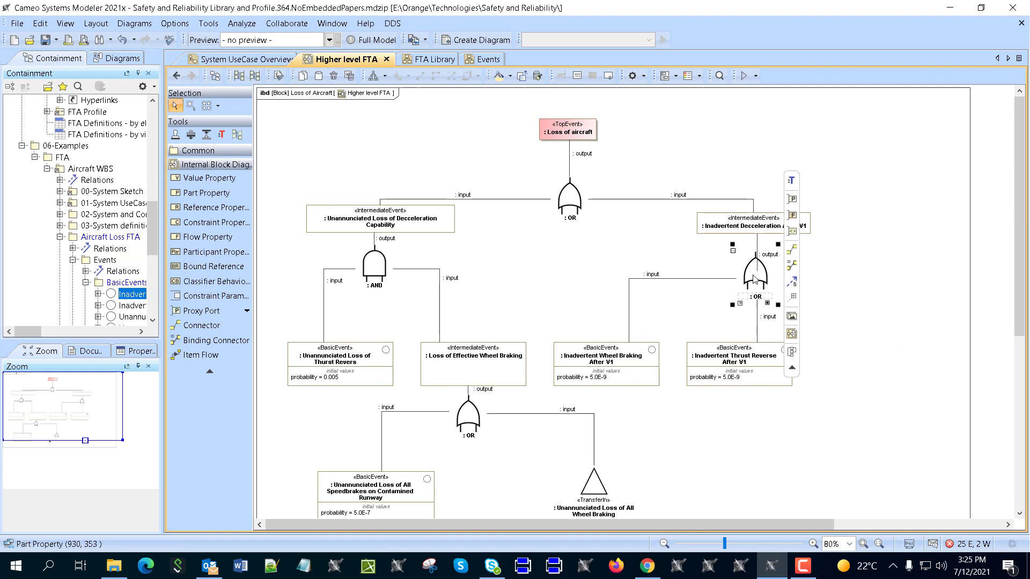
pyautogui.moveTo(755, 278); pyautogui.dragTo(753, 283)
pyautogui.press('Delete')
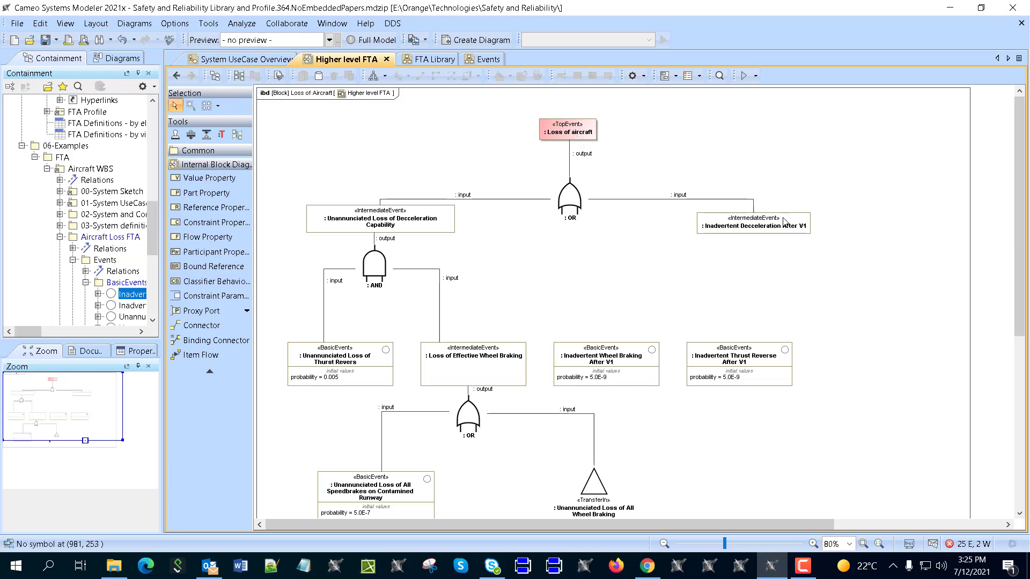
# Step: Start adding a part property from the palette, then cancel it
pyautogui.scroll(-1, 786, 230)
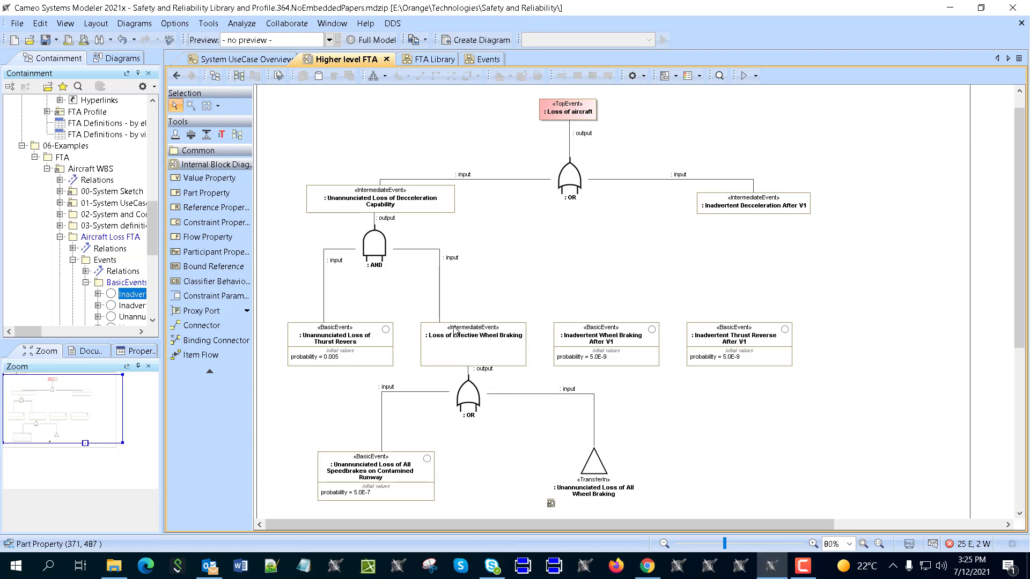
pyautogui.click(204, 195)
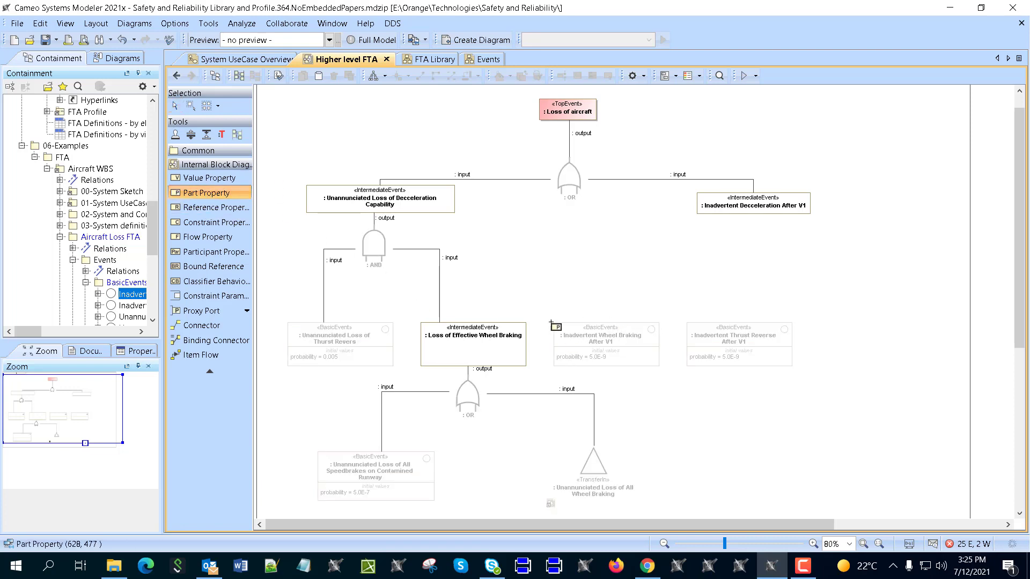
pyautogui.rightClick(205, 194)
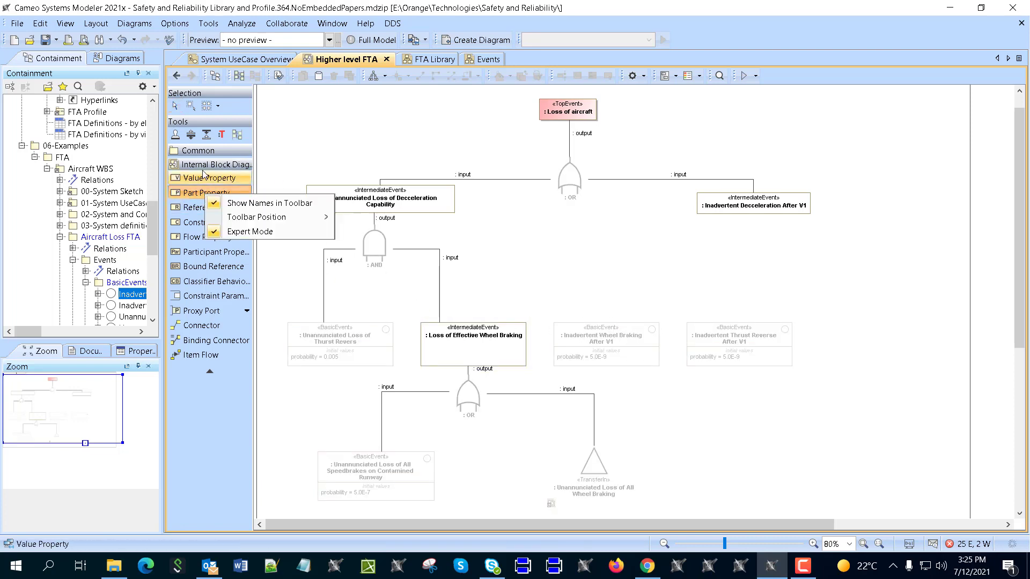
pyautogui.press('Escape')
pyautogui.press('Escape')
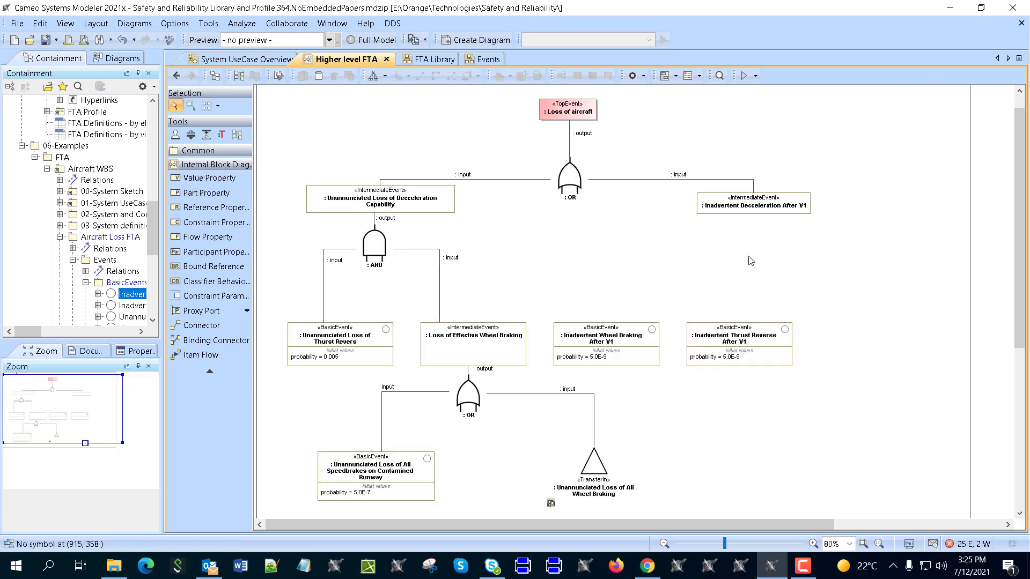
# Step: Place and enlarge a new OR gate below Inadvertent Deceleration After V1, beginning a connector from that event
pyautogui.rightClick(573, 182)
pyautogui.moveTo(743, 296)
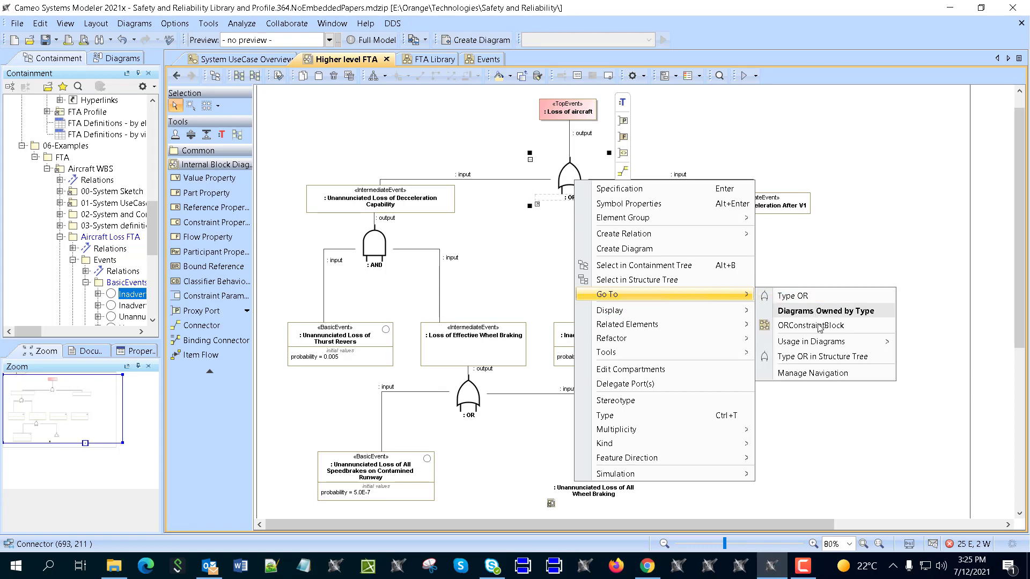
pyautogui.click(792, 296)
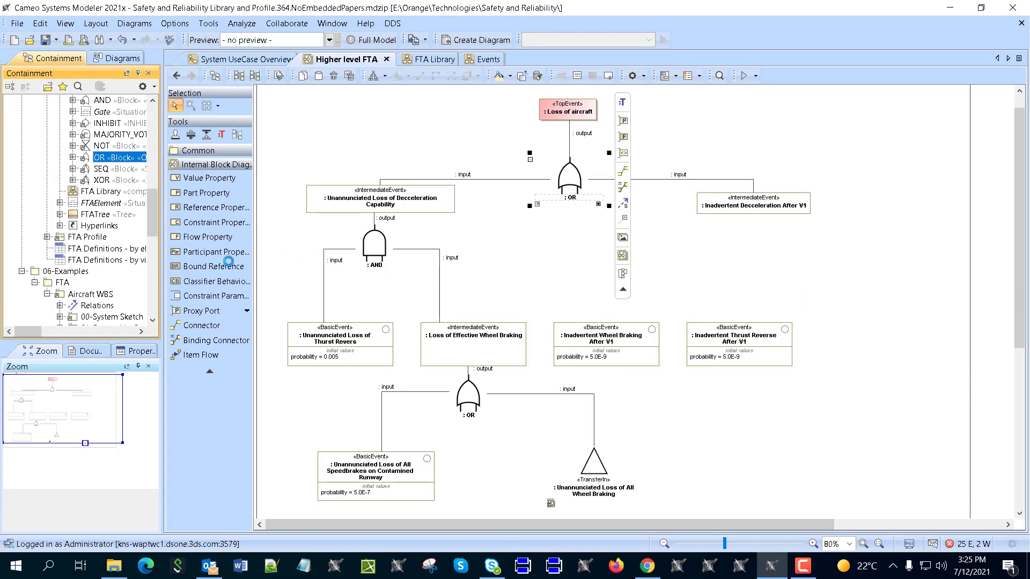
pyautogui.moveTo(102, 161); pyautogui.dragTo(722, 261)
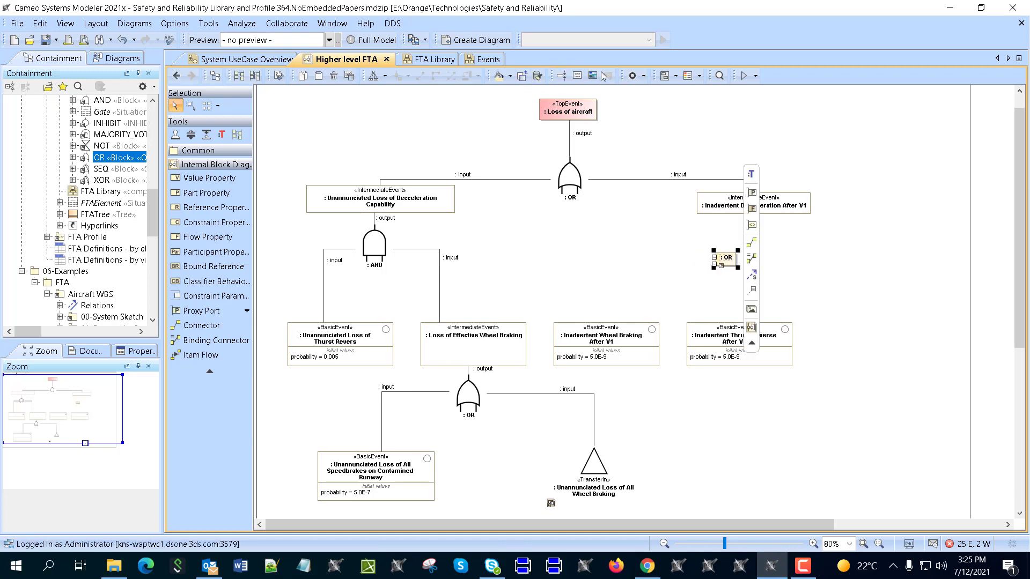
pyautogui.moveTo(748, 250)
pyautogui.mouseDown()
pyautogui.moveTo(776, 234)
pyautogui.moveTo(747, 267)
pyautogui.mouseUp()
pyautogui.click(788, 207)
pyautogui.click(828, 182)
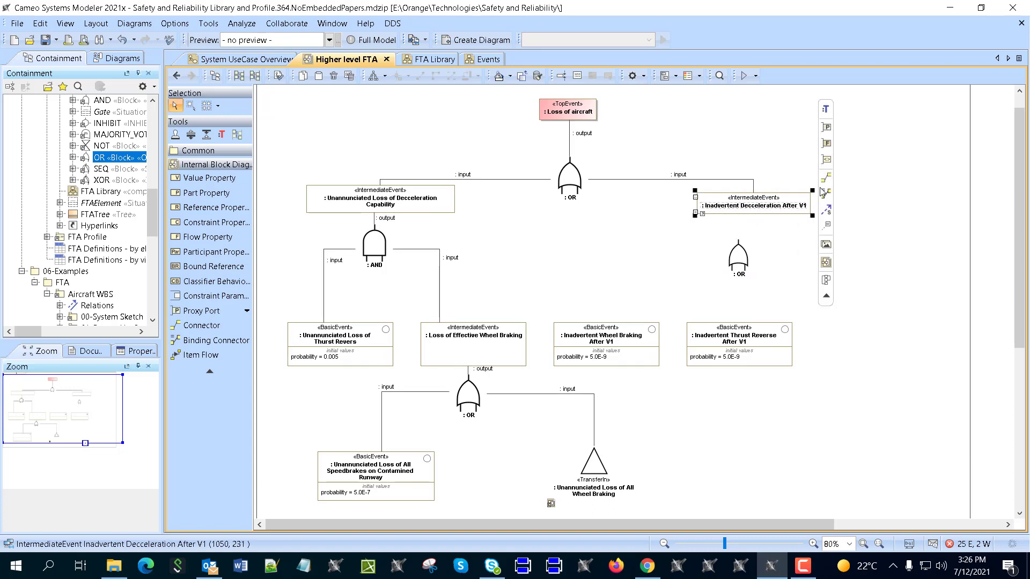
# Step: Connect the Deceleration, Wheel Braking and Thrust Reverse events to the new OR gate
pyautogui.click(739, 256)
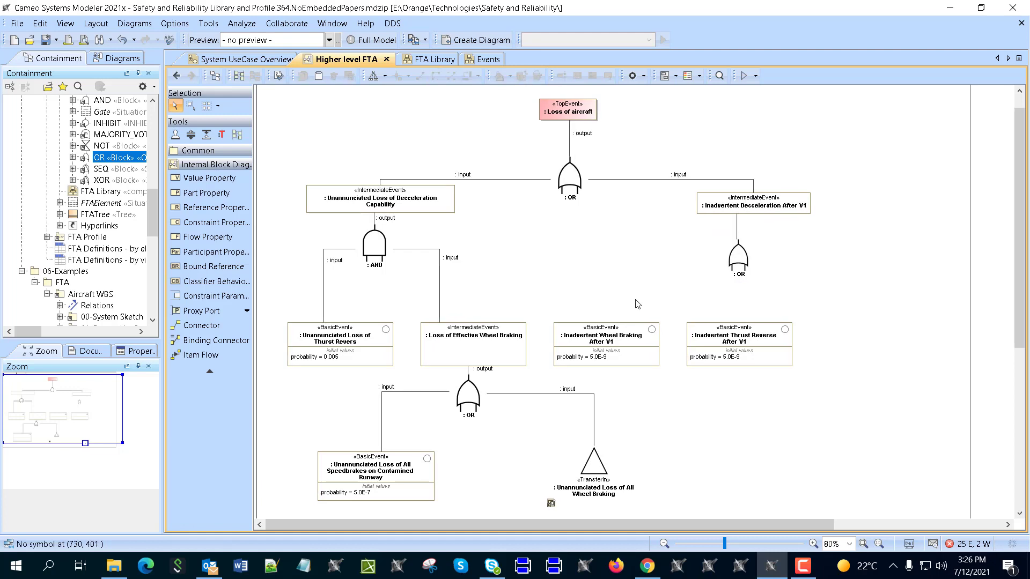
pyautogui.click(644, 331)
pyautogui.click(674, 340)
pyautogui.click(744, 251)
pyautogui.click(734, 331)
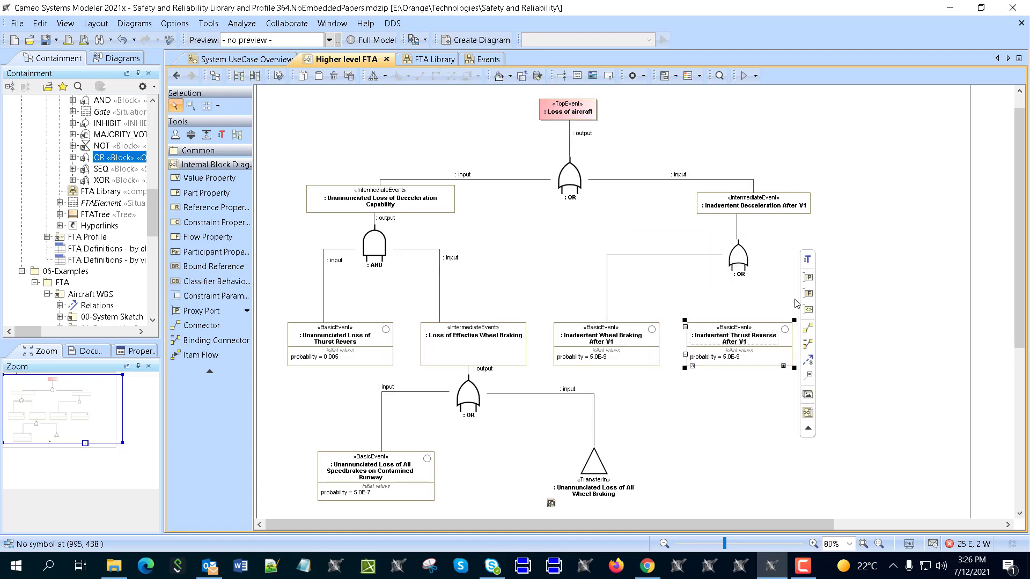
pyautogui.click(808, 328)
pyautogui.click(739, 257)
pyautogui.click(681, 284)
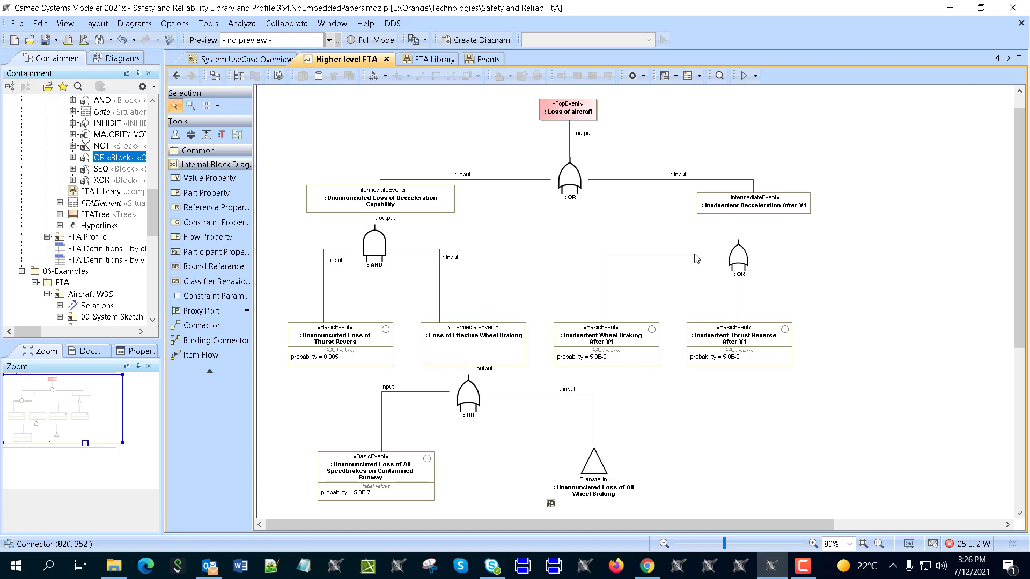
# Step: Set the Wheel Braking connector's association to input
pyautogui.rightClick(695, 258)
pyautogui.press('Escape')
pyautogui.rightClick(680, 255)
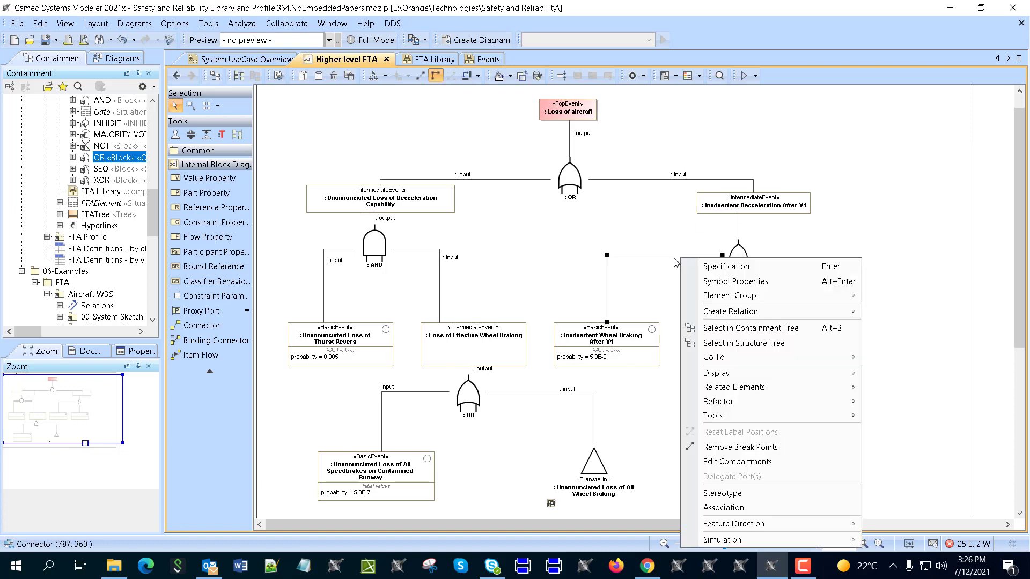
pyautogui.click(743, 508)
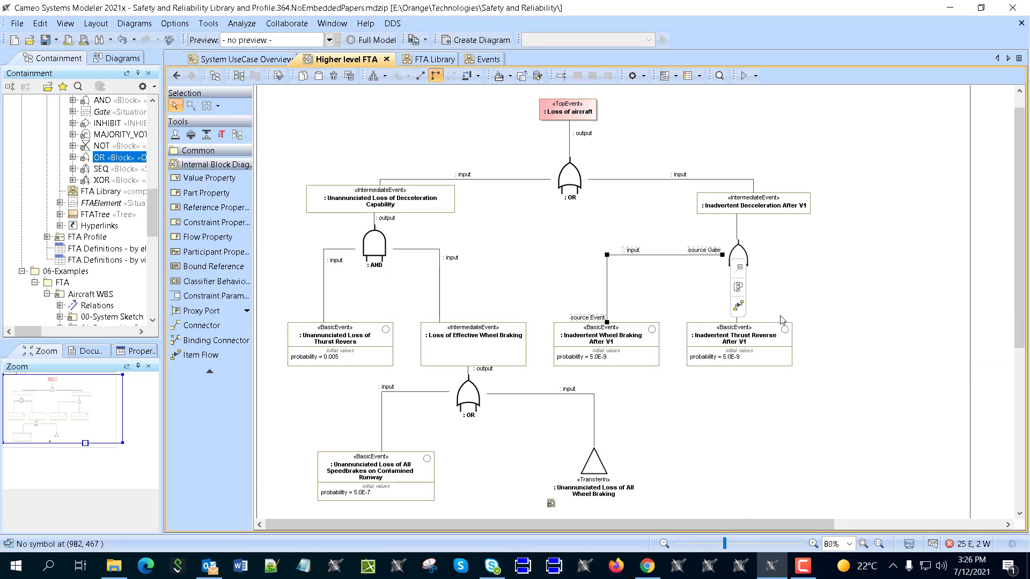
pyautogui.click(678, 248)
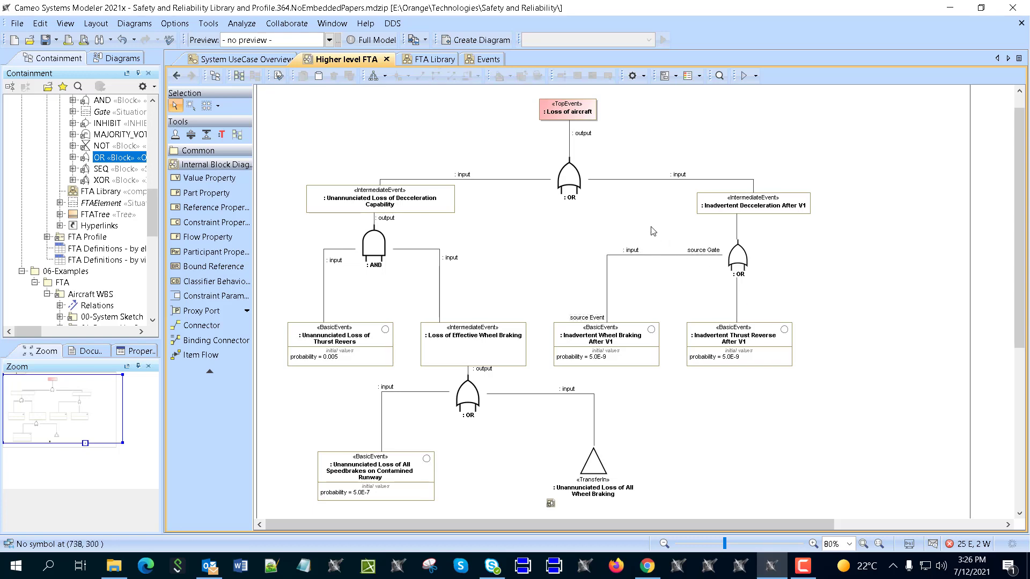
# Step: Set the Thrust Reverse connector's association to Association:input
pyautogui.rightClick(738, 306)
pyautogui.click(805, 538)
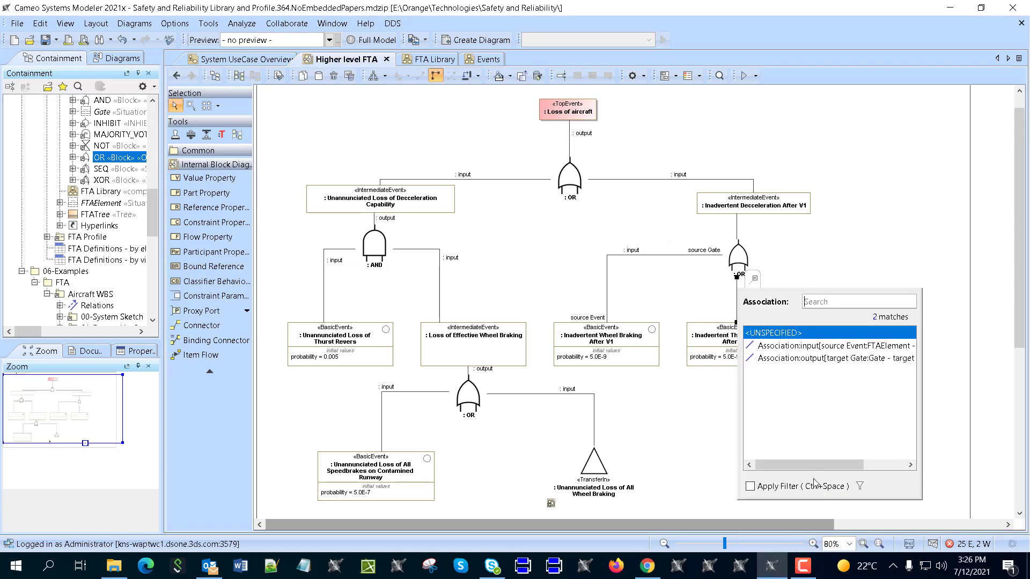
pyautogui.click(853, 346)
pyautogui.doubleClick(835, 346)
pyautogui.click(876, 306)
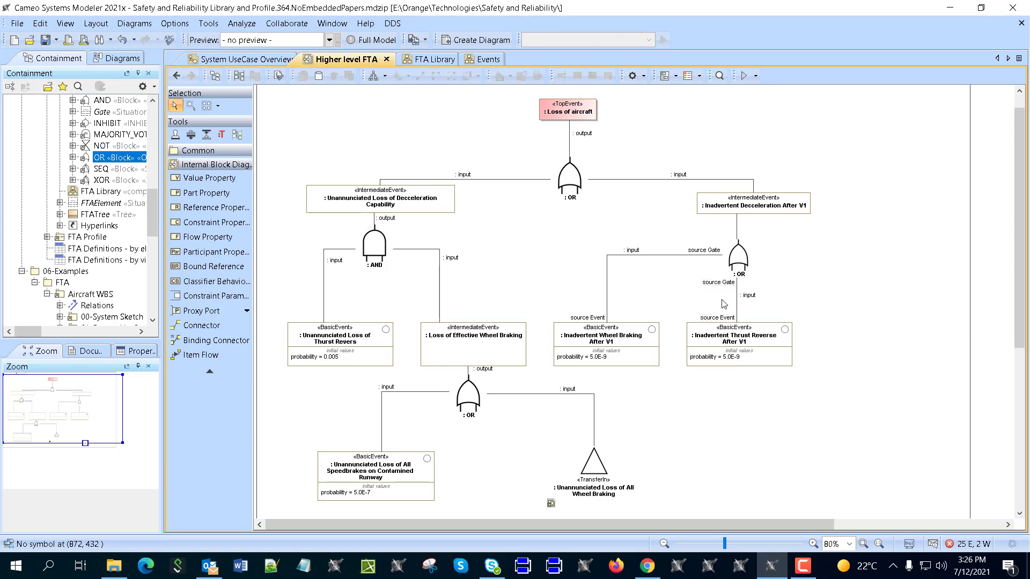
pyautogui.click(436, 61)
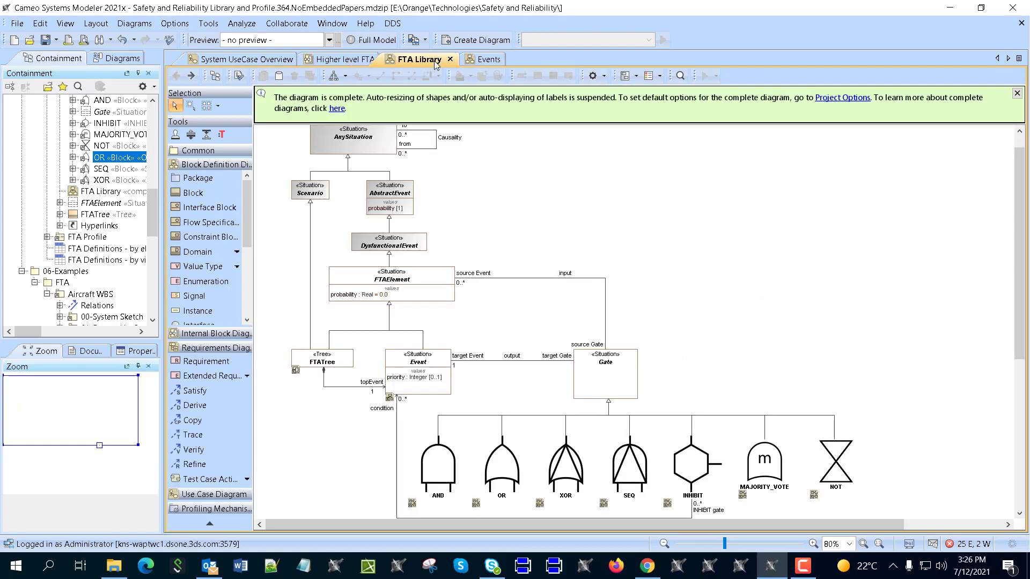
pyautogui.scroll(-3, 561, 229)
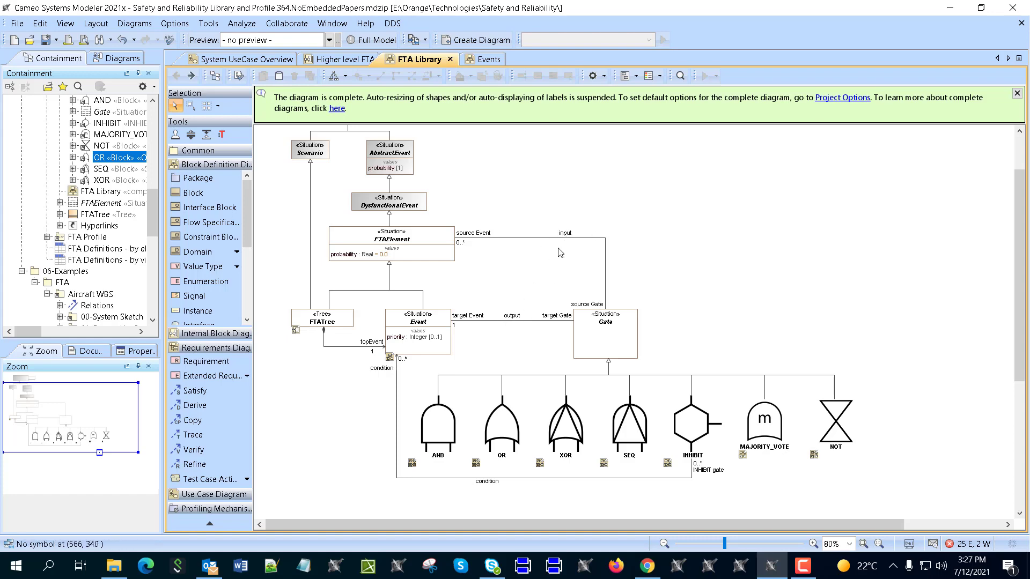
pyautogui.hotkey('ctrl', 'shift', 'Tab')
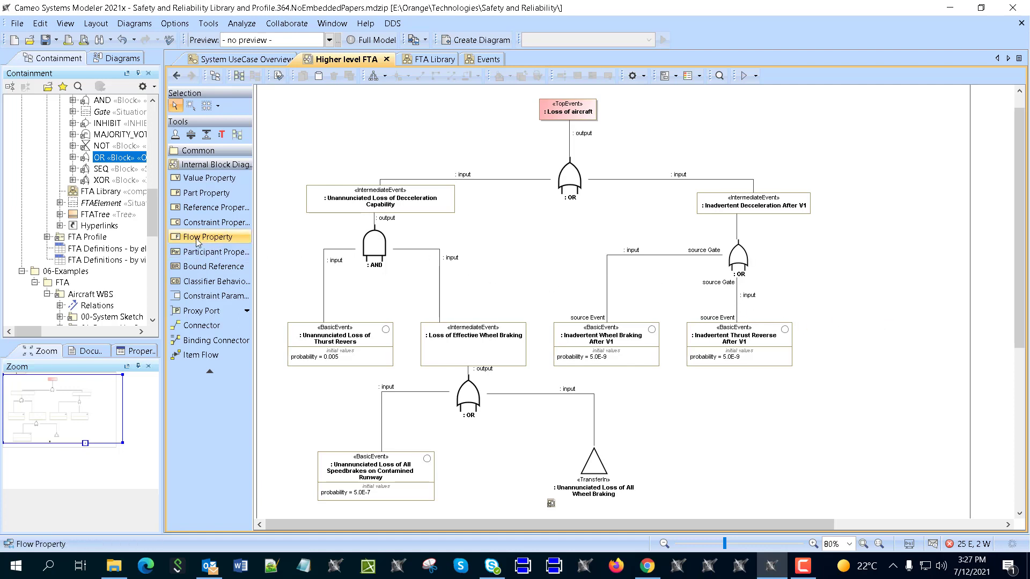
# Step: Place a part named 'Inadvertent Spoiler Deploiment After V1' right of the Thrust Reverse event
pyautogui.click(198, 193)
pyautogui.click(823, 322)
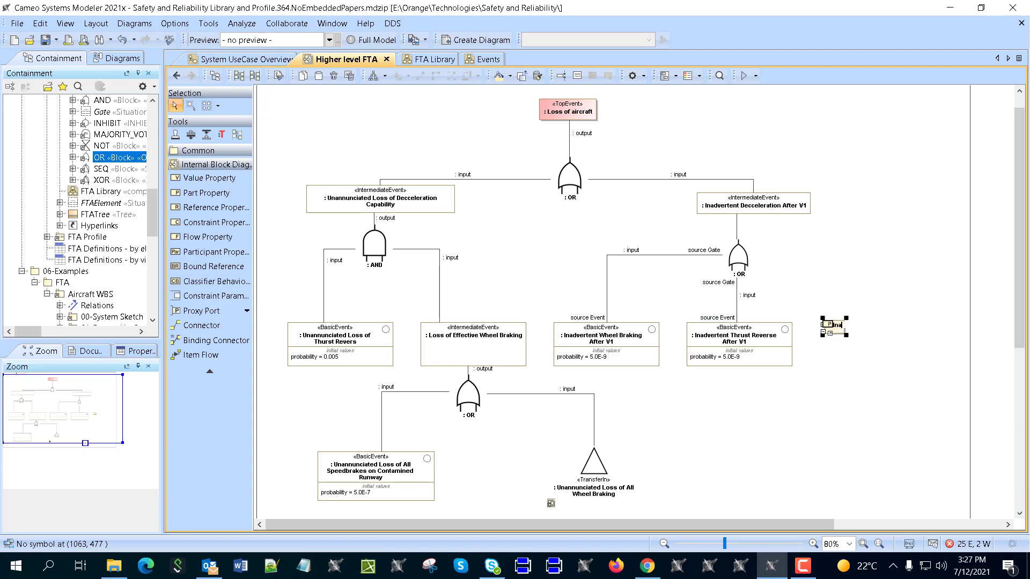
pyautogui.write('Inadver')
pyautogui.write('ler Deploiment After V1')
pyautogui.click(850, 382)
pyautogui.moveTo(852, 330); pyautogui.dragTo(841, 329)
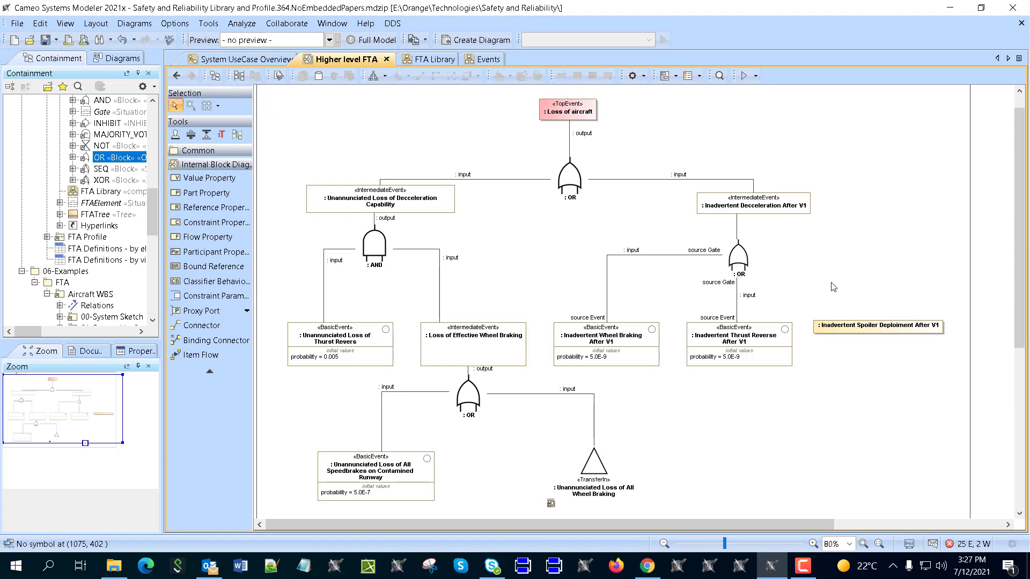
# Step: Locate the new spoiler part's type in the Containment tree
pyautogui.rightClick(860, 332)
pyautogui.moveTo(856, 393)
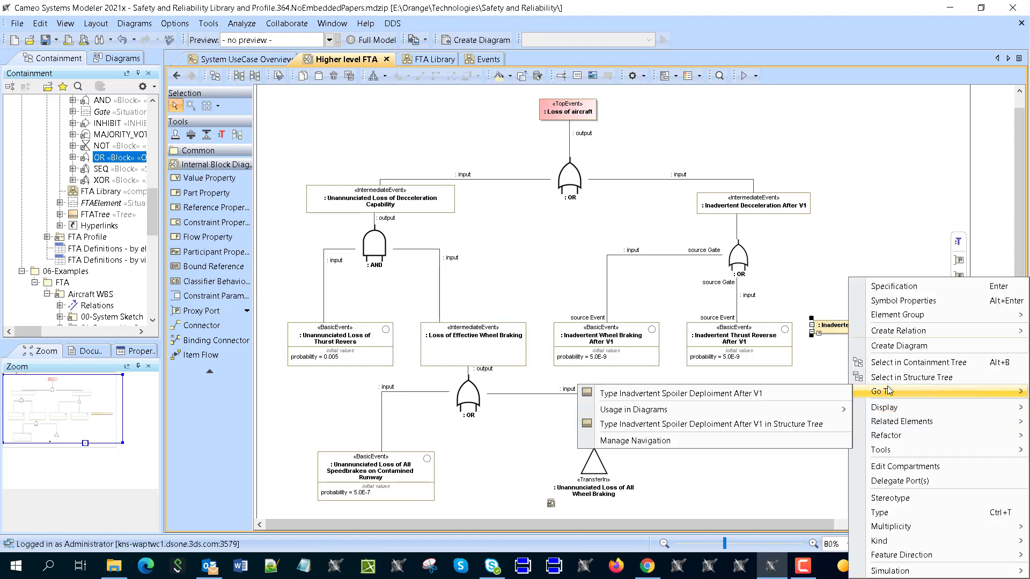
pyautogui.click(760, 395)
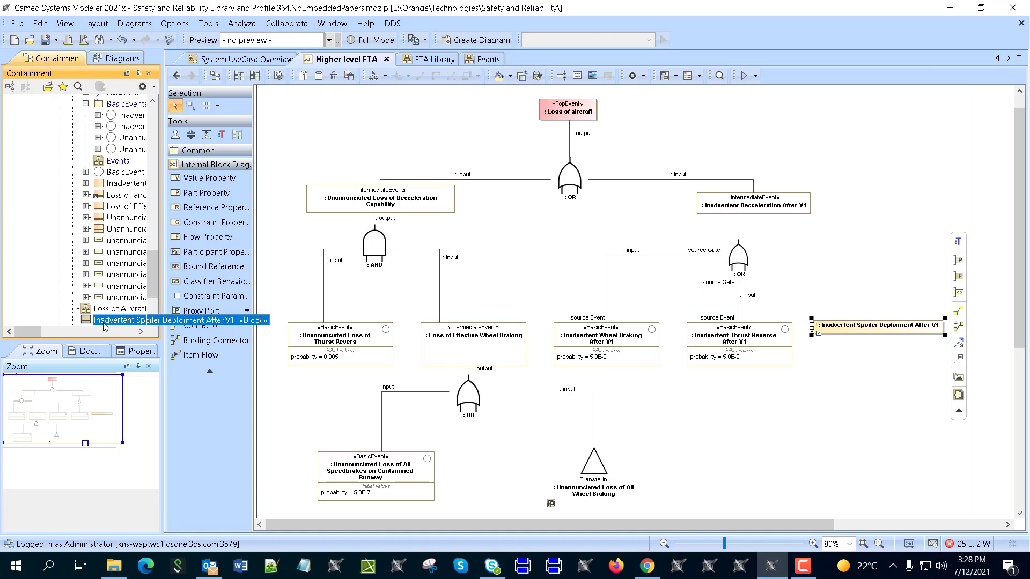
pyautogui.scroll(-1, 106, 322)
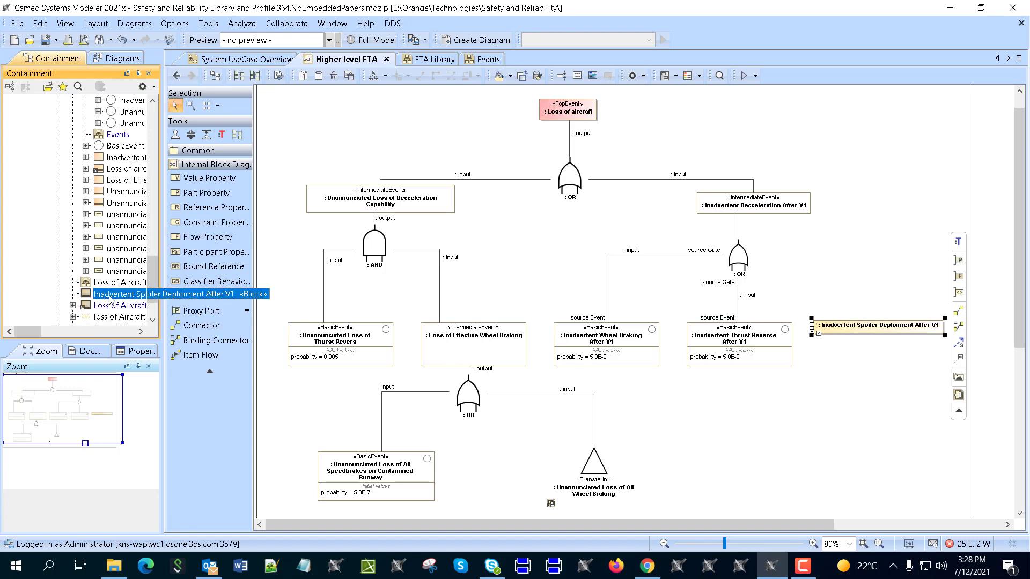
# Step: Add an outgoing Generalization from the spoiler type to the FTA library's BasicEvent
pyautogui.rightClick(110, 299)
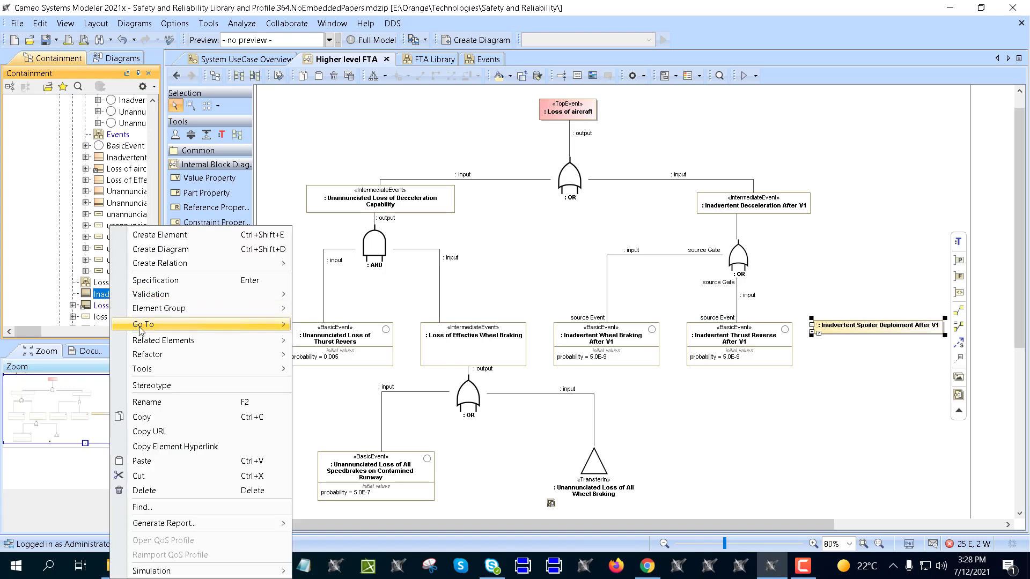
pyautogui.moveTo(206, 264)
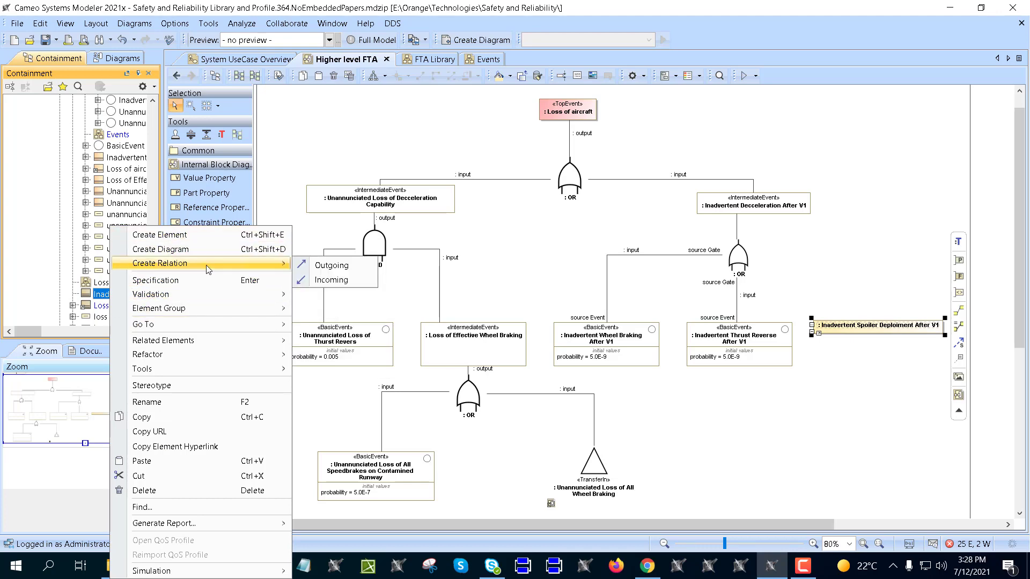
pyautogui.click(332, 265)
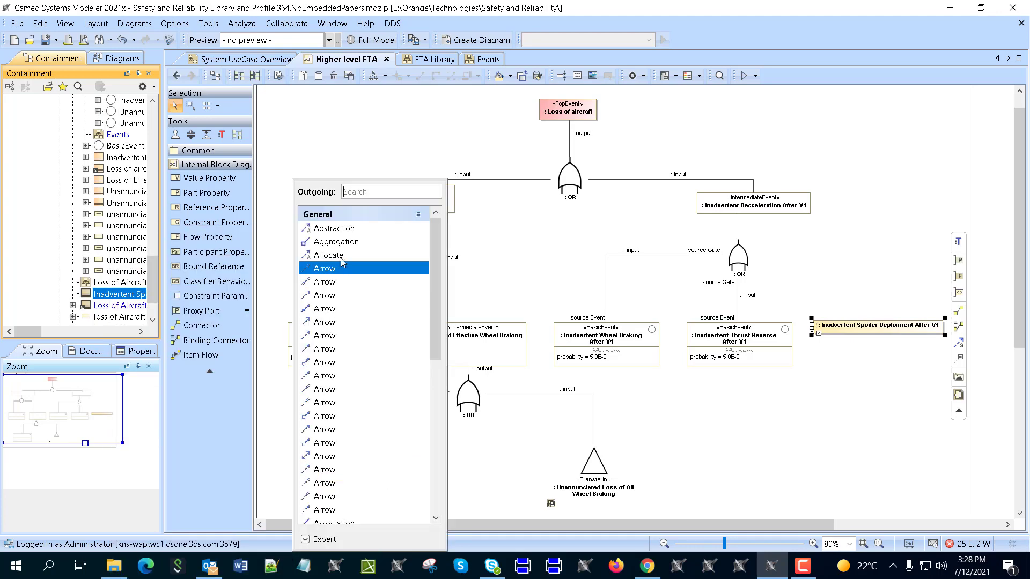
pyautogui.write('ger')
pyautogui.press('BackSpace')
pyautogui.click(341, 226)
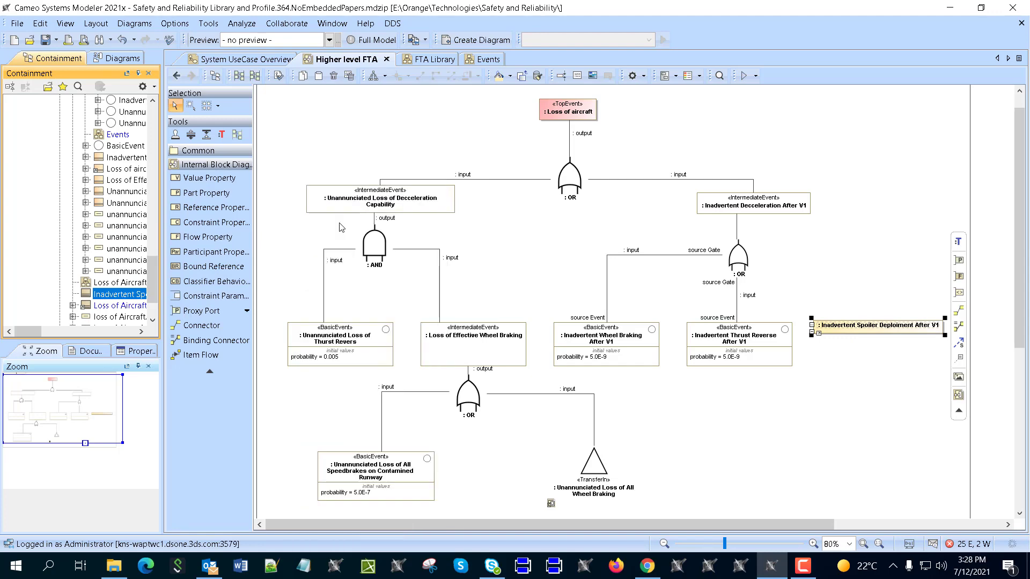
pyautogui.click(597, 244)
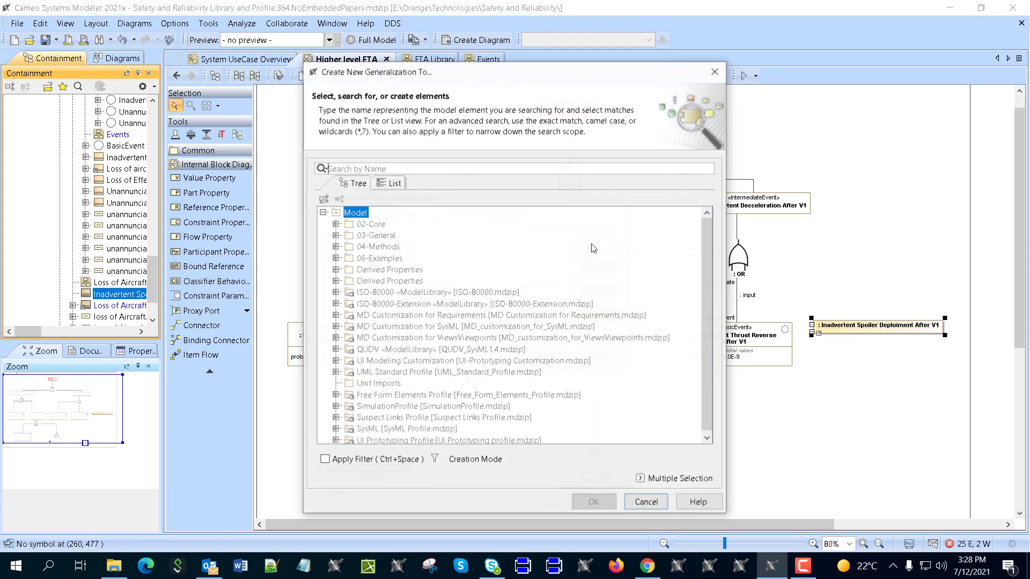
pyautogui.write('basic')
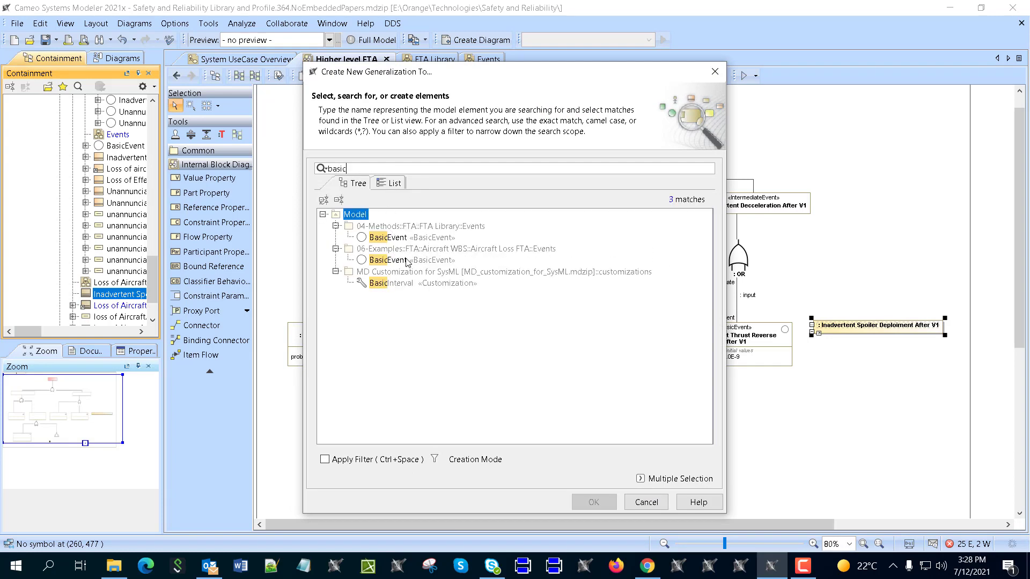
pyautogui.click(400, 237)
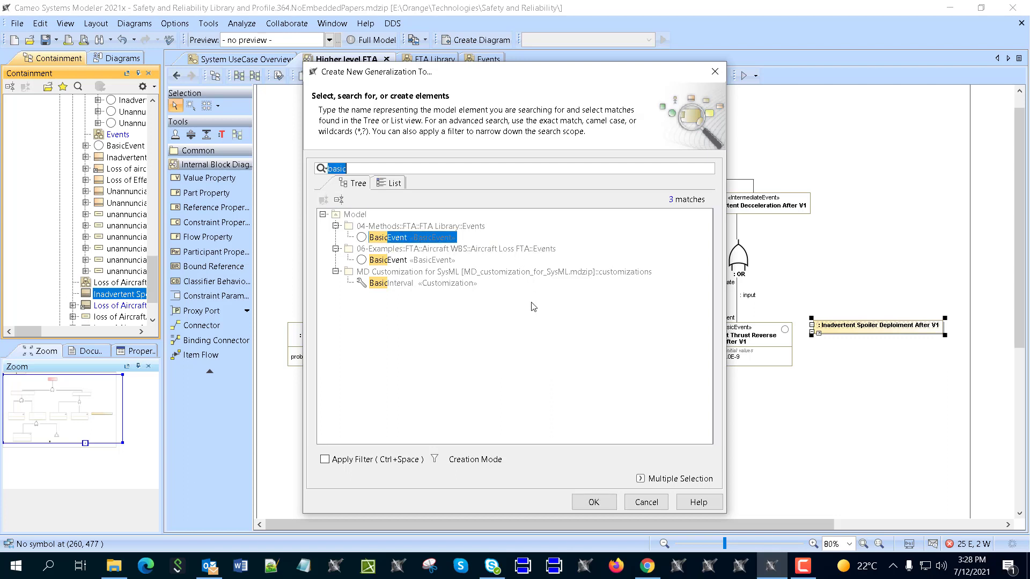
pyautogui.click(594, 502)
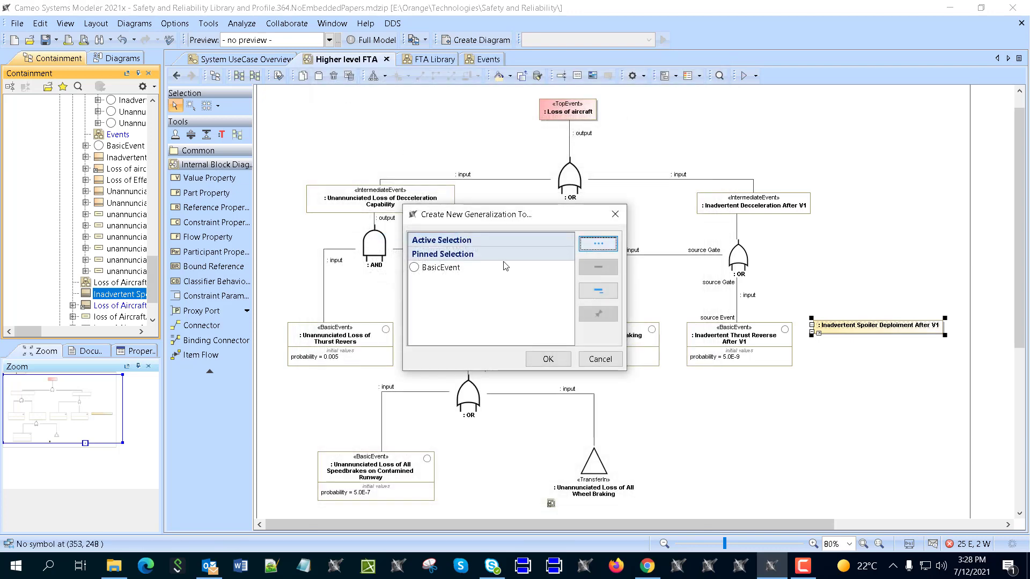
pyautogui.click(546, 358)
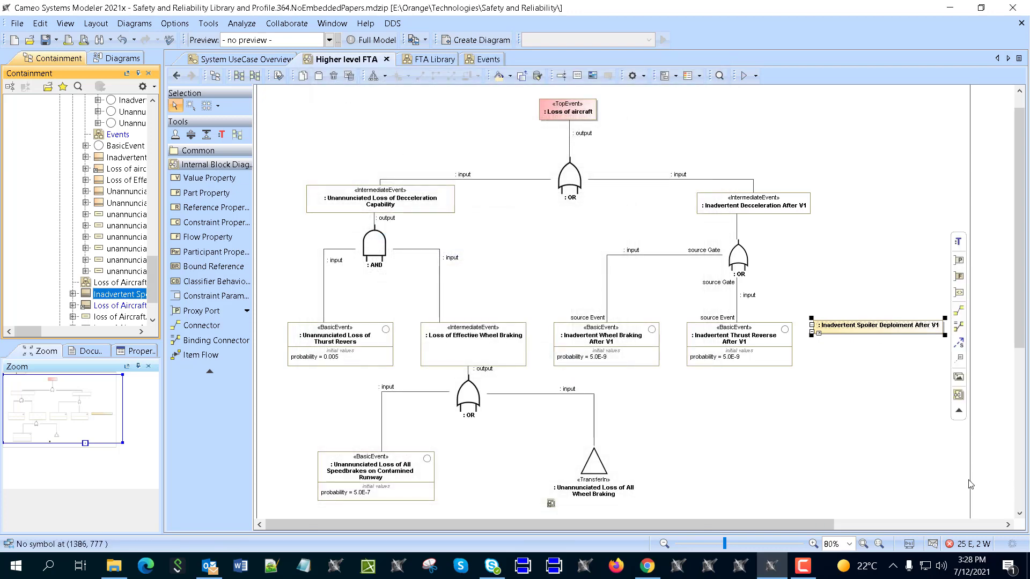
# Step: Convert the spoiler type to BasicEvent via Refactor > Convert To > More Specific
pyautogui.rightClick(867, 331)
pyautogui.moveTo(868, 331)
pyautogui.press('Escape')
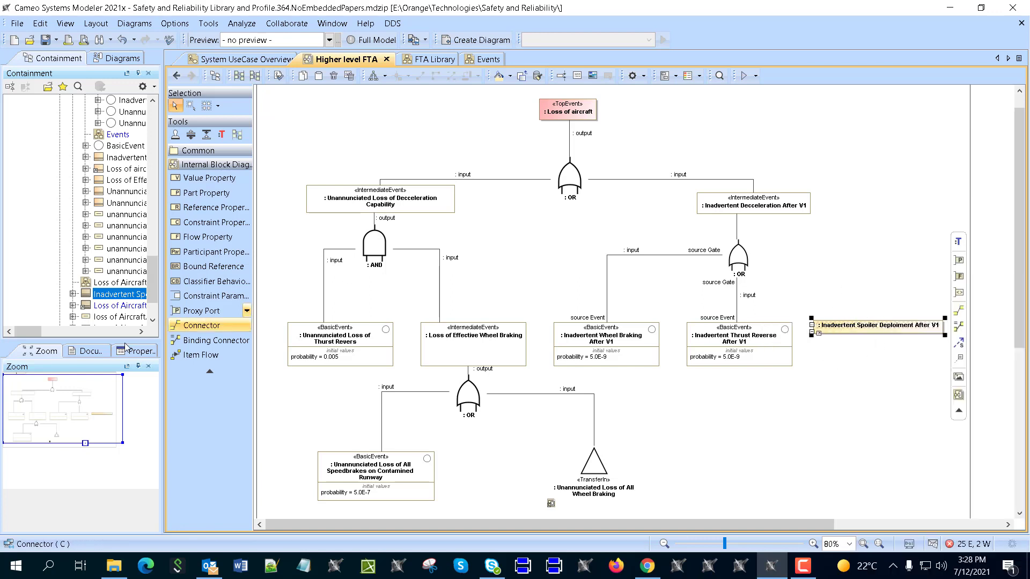
pyautogui.click(112, 299)
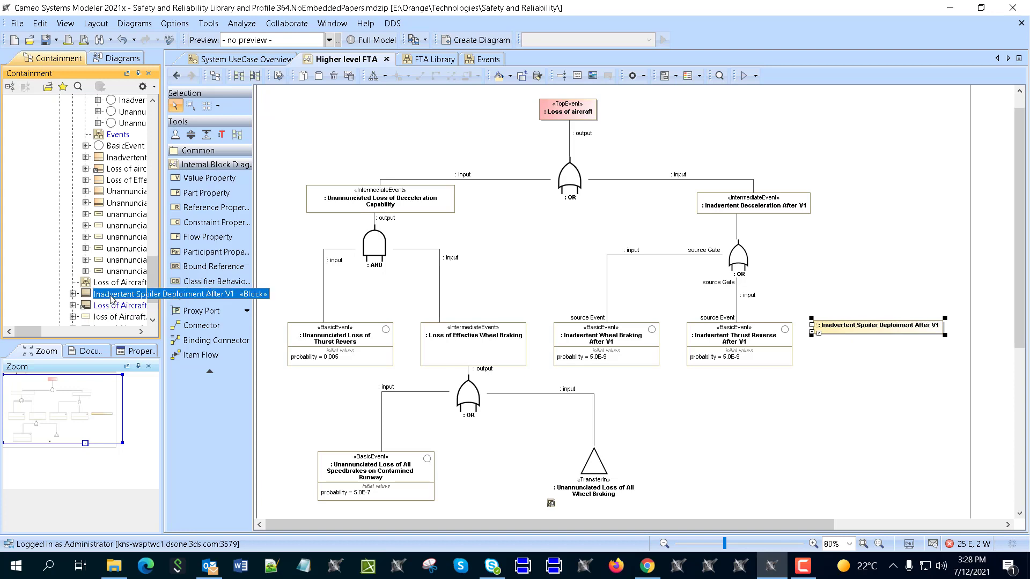
pyautogui.rightClick(112, 299)
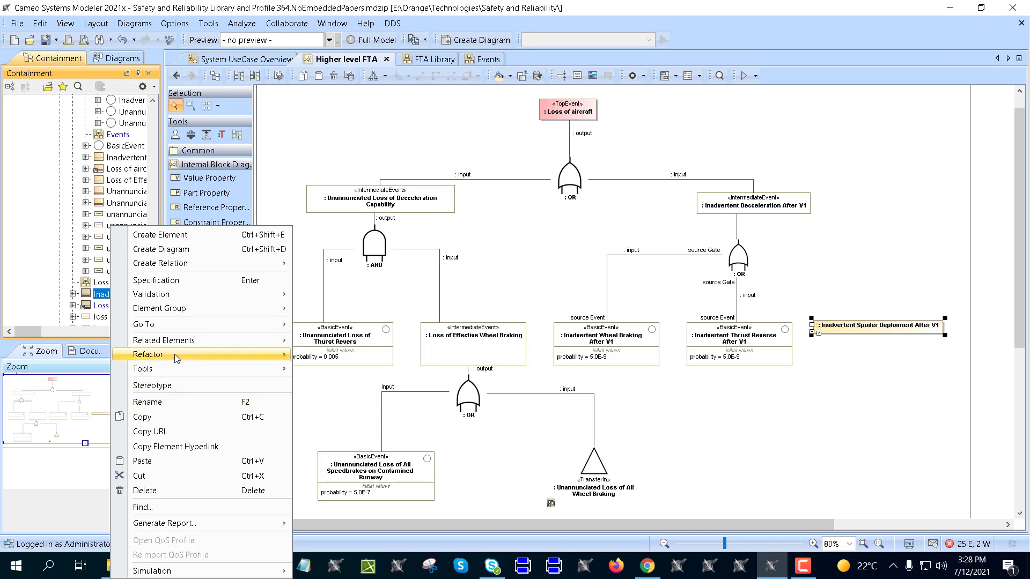
pyautogui.moveTo(258, 355)
pyautogui.moveTo(375, 358)
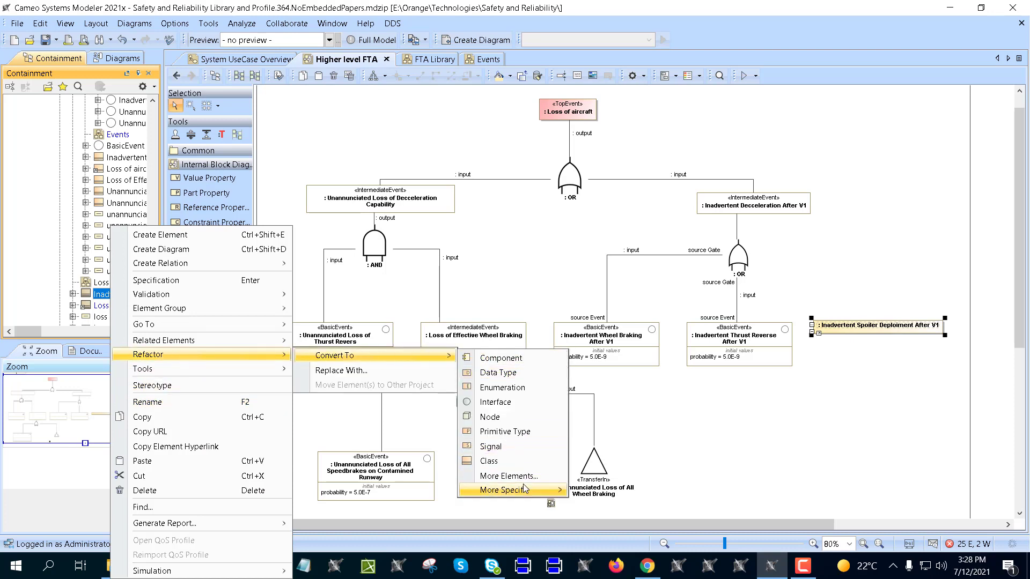
pyautogui.moveTo(525, 490)
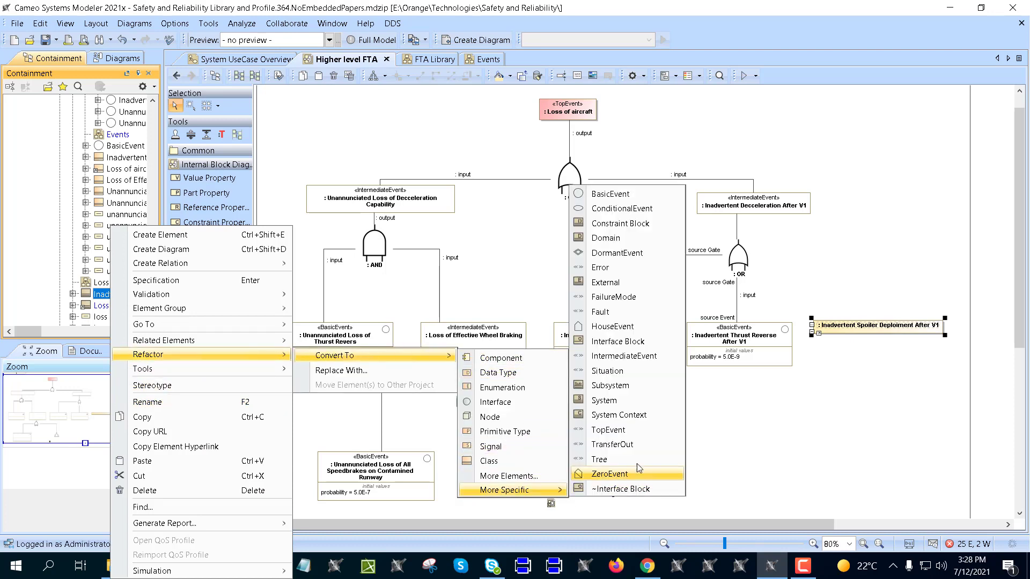
pyautogui.click(609, 193)
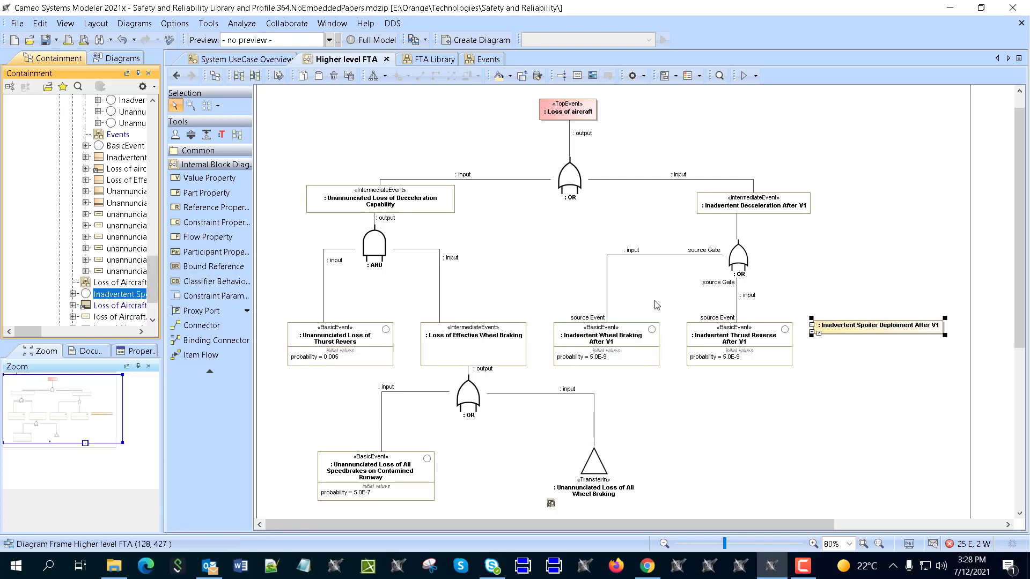
# Step: Connect the spoiler event to the right OR gate as its input association
pyautogui.click(844, 328)
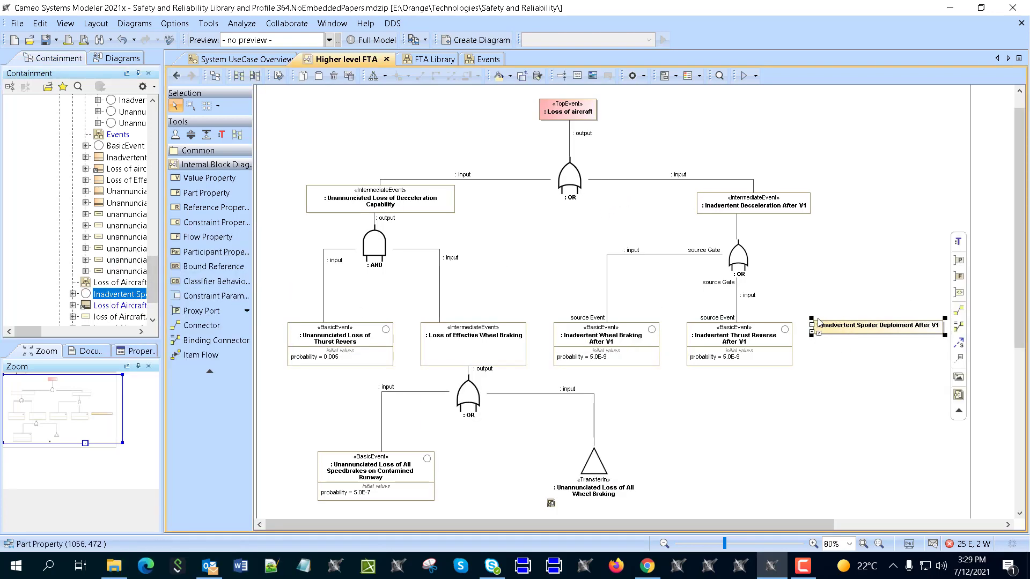
pyautogui.click(958, 310)
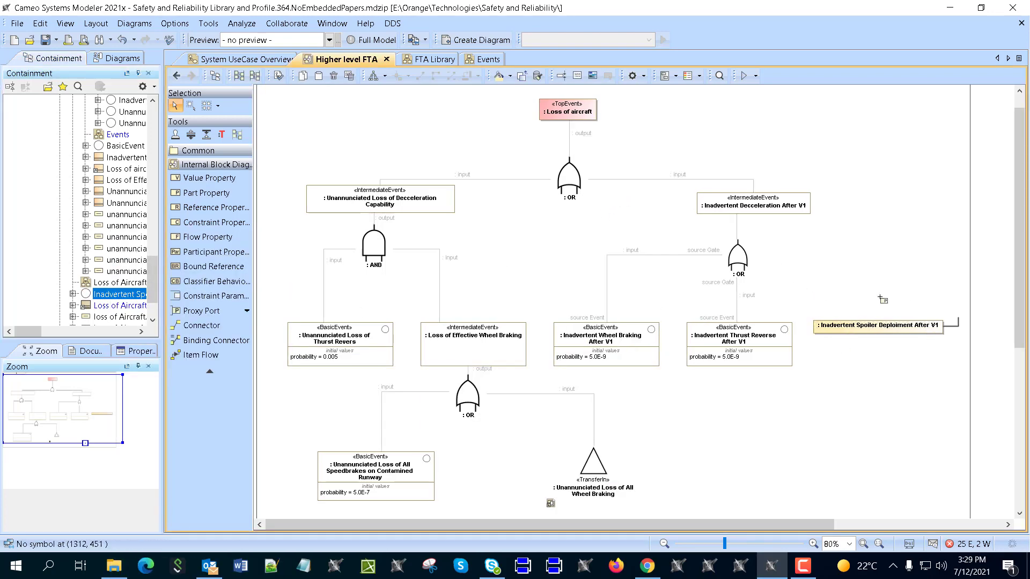
pyautogui.click(740, 251)
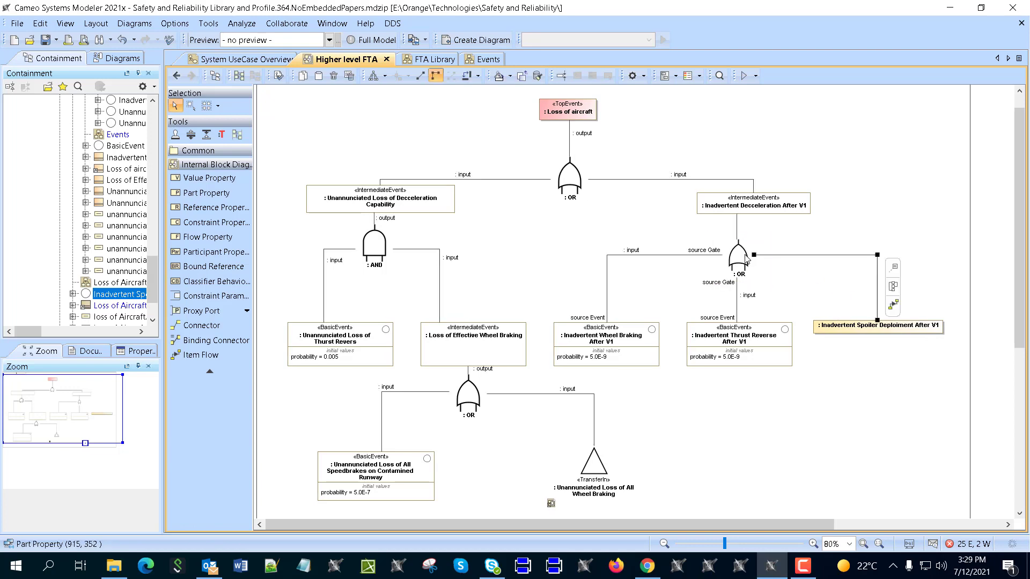
pyautogui.rightClick(787, 254)
pyautogui.click(827, 502)
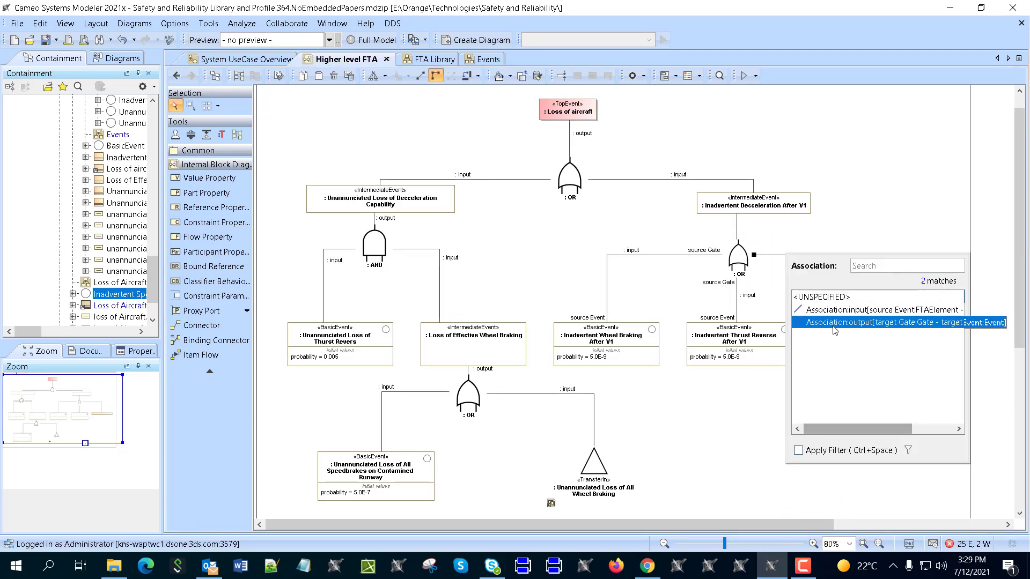
pyautogui.click(849, 311)
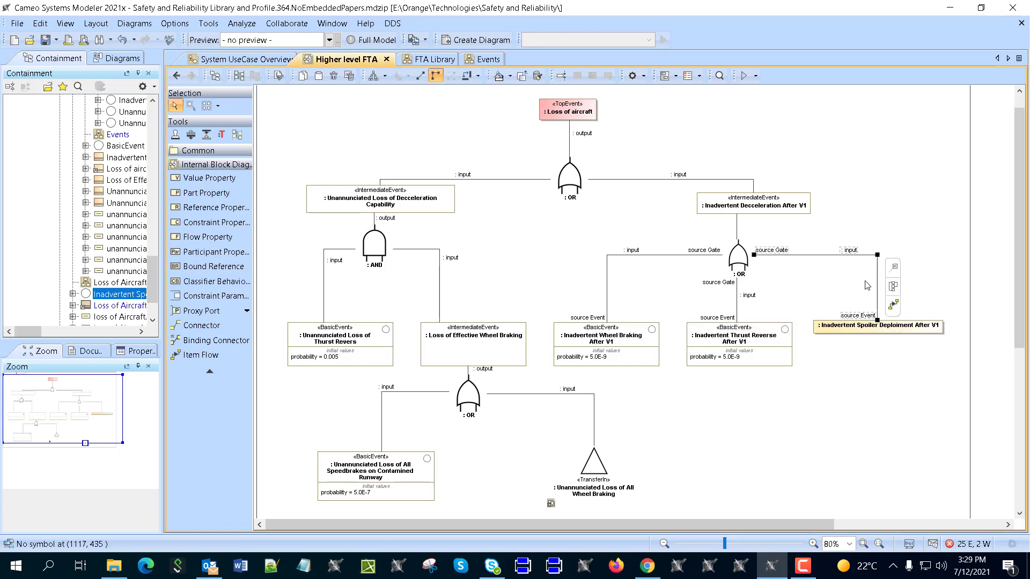
# Step: Set the Deceleration connector's association, deleting the extra connectors and stray source labels
pyautogui.rightClick(738, 223)
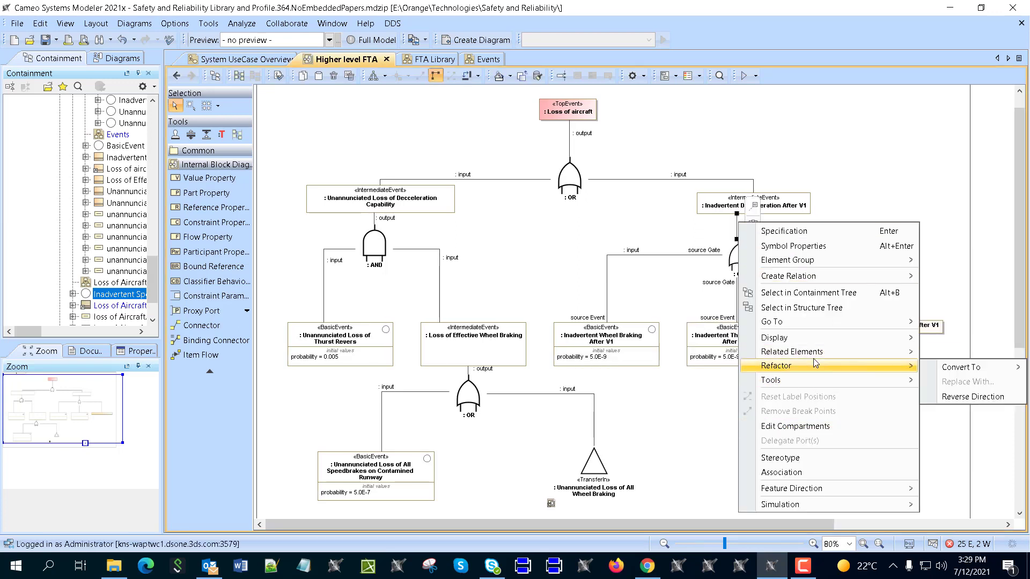
pyautogui.click(805, 473)
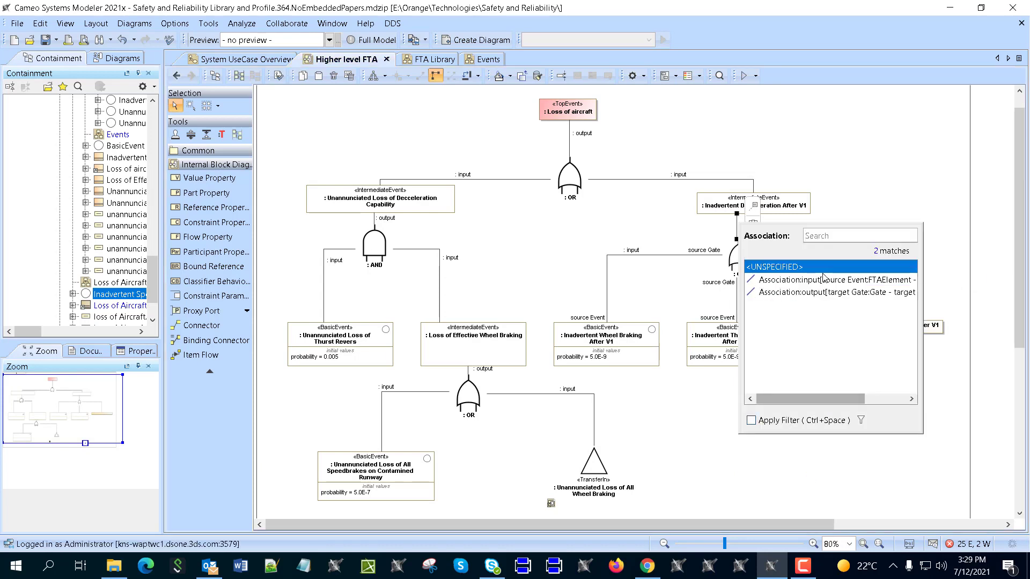
pyautogui.click(835, 295)
pyautogui.click(852, 207)
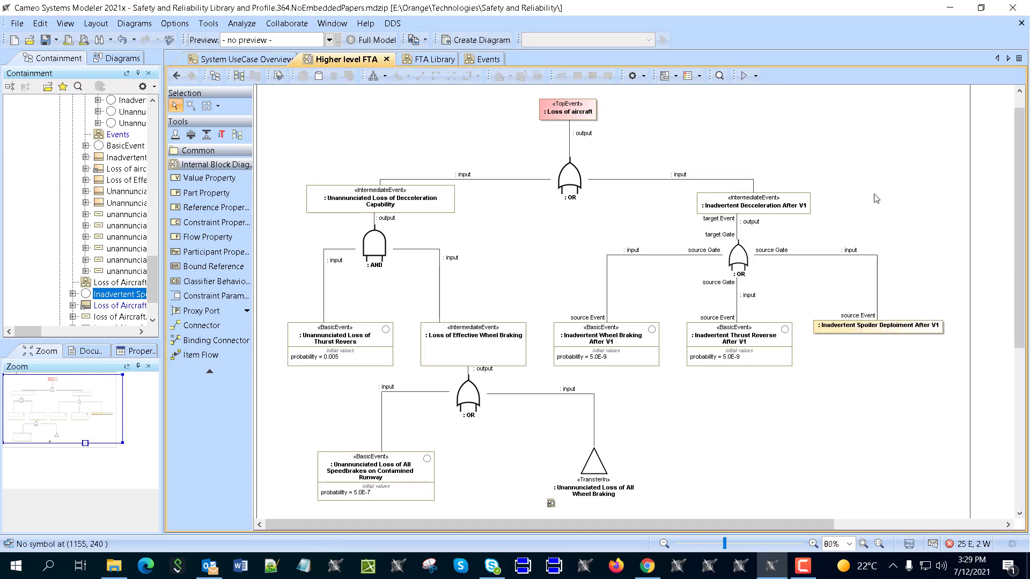
pyautogui.click(716, 223)
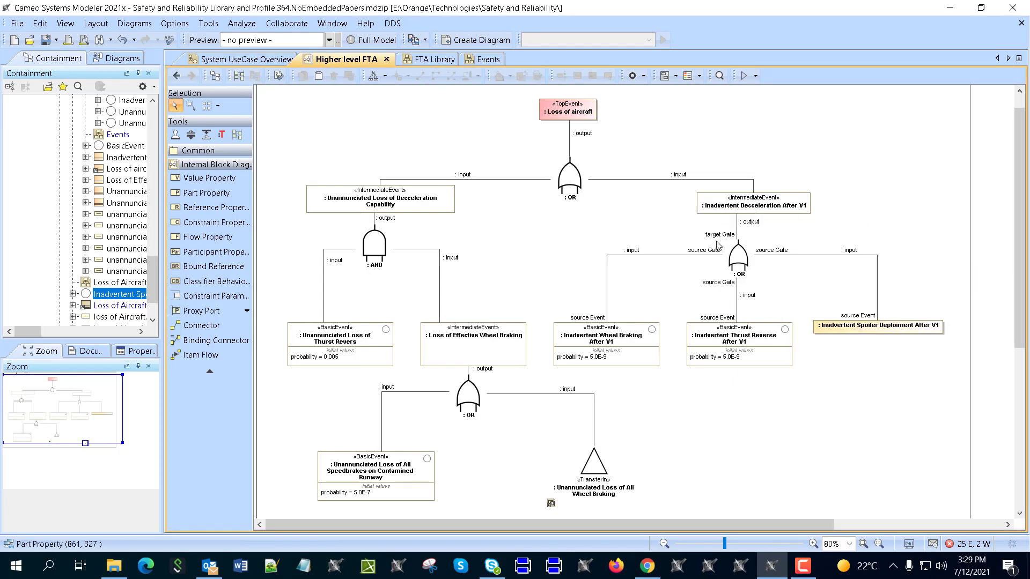
pyautogui.press('Delete')
pyautogui.click(680, 253)
pyautogui.press('Delete')
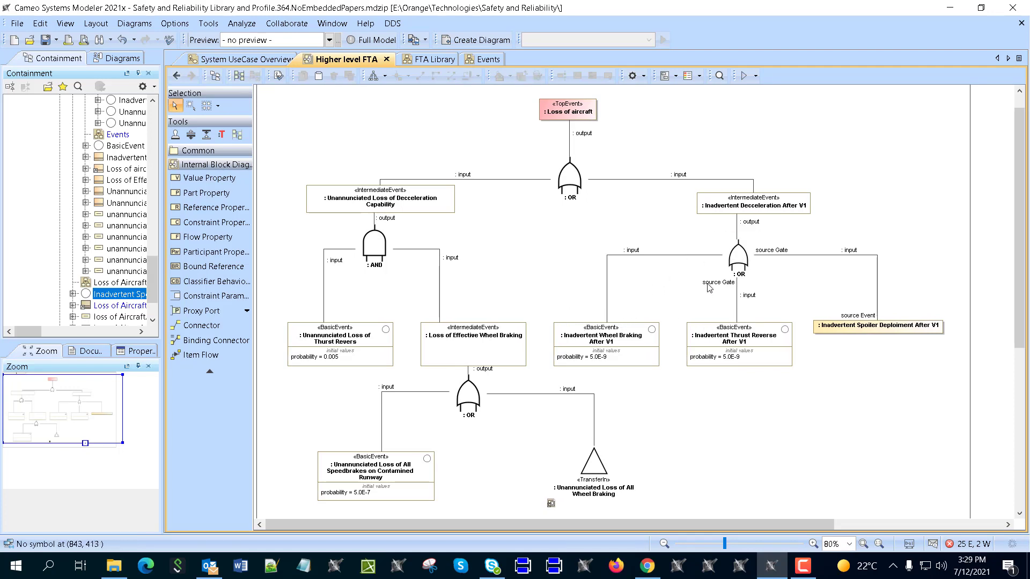
pyautogui.click(856, 315)
pyautogui.press('Delete')
# Step: Copy the Thrust Reverse event's style onto the spoiler event
pyautogui.click(772, 327)
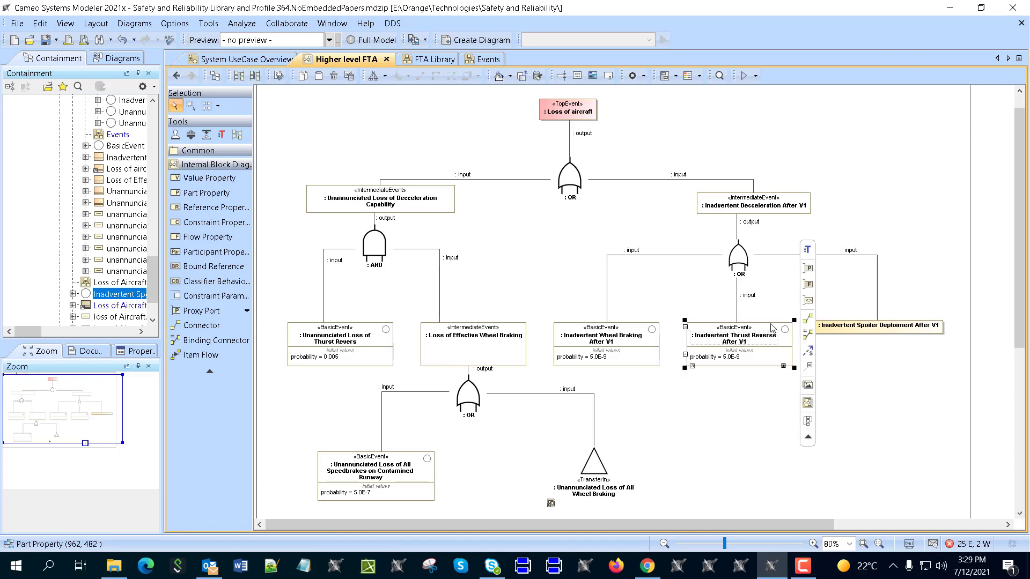
pyautogui.click(830, 327)
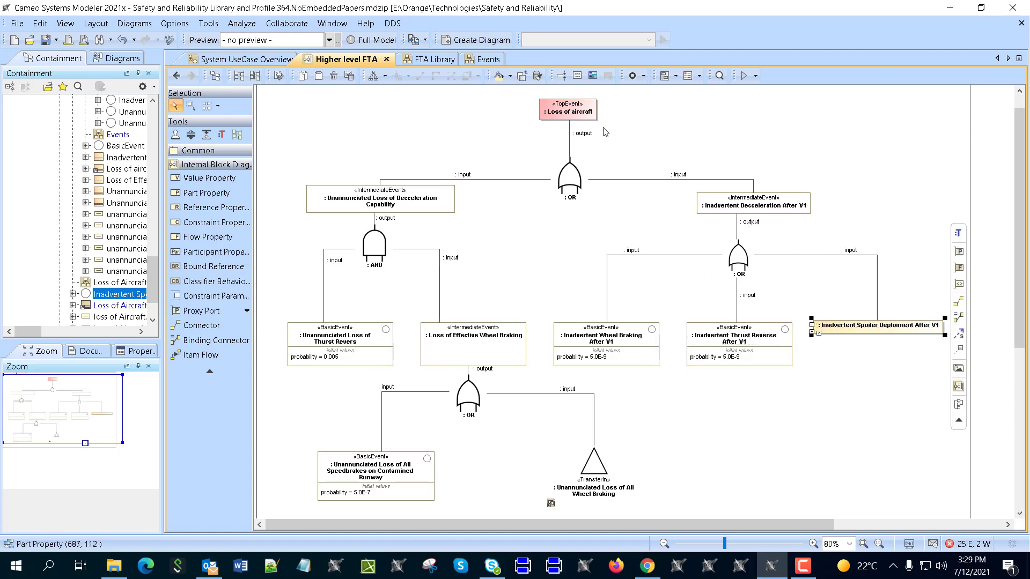
pyautogui.click(538, 76)
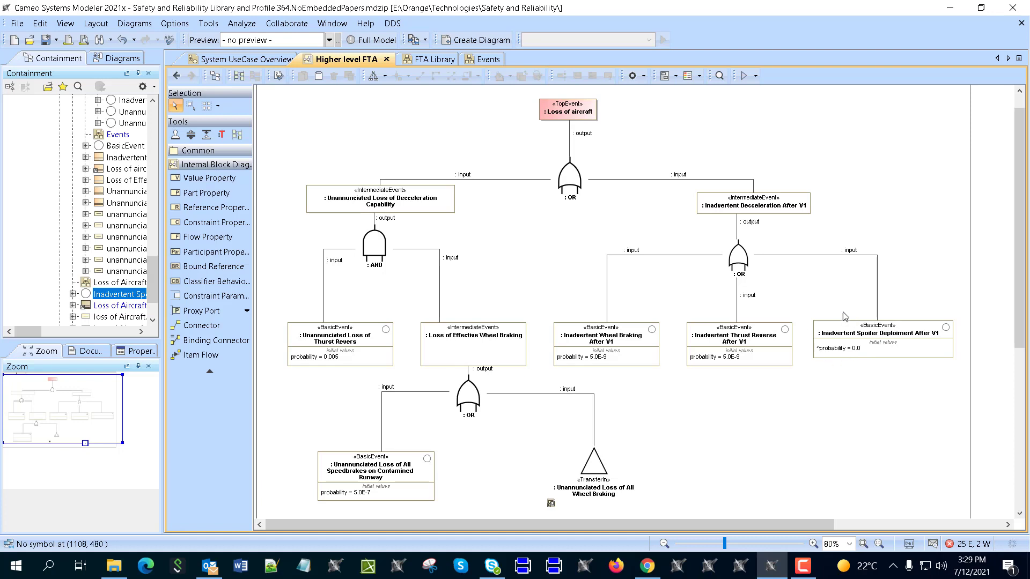
# Step: Give the spoiler event a context-specific probability initial value of 5.0E-9
pyautogui.rightClick(846, 333)
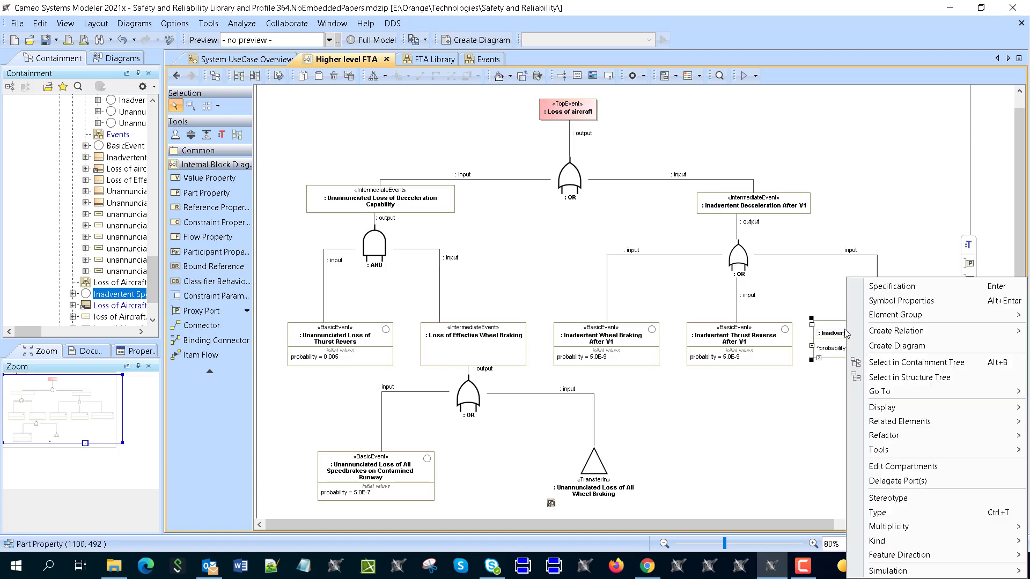
pyautogui.moveTo(906, 443)
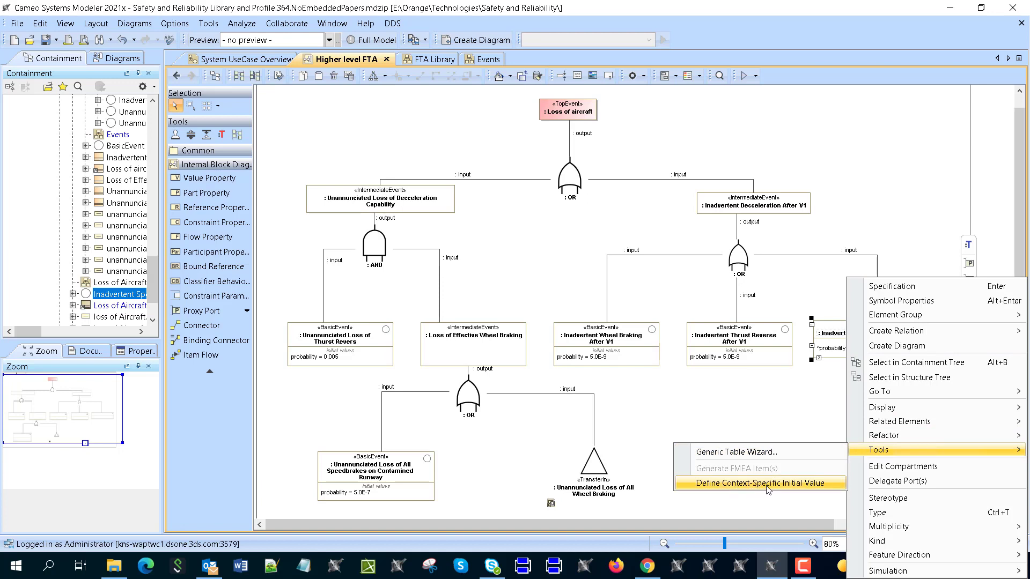
pyautogui.click(768, 485)
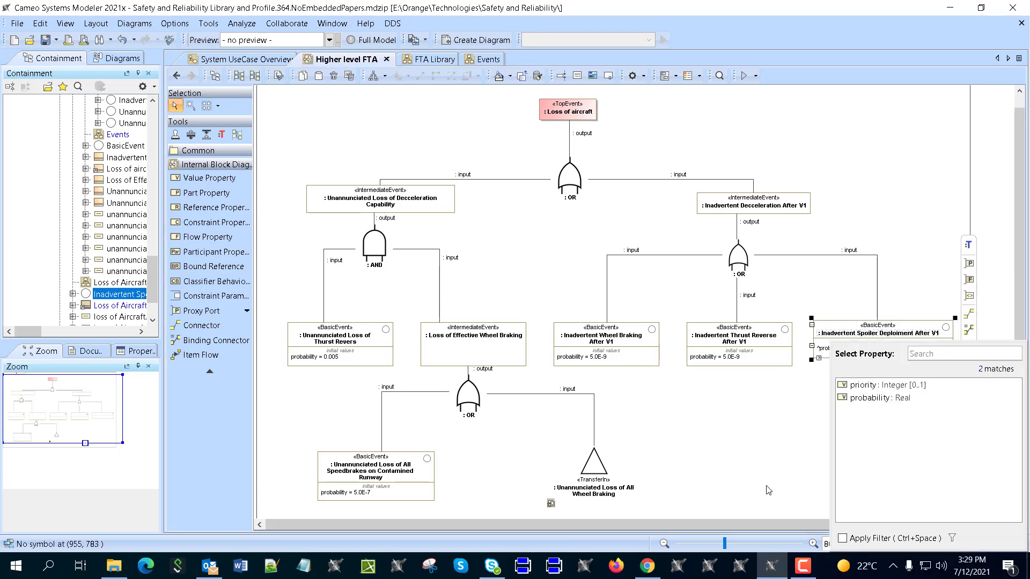
pyautogui.doubleClick(878, 397)
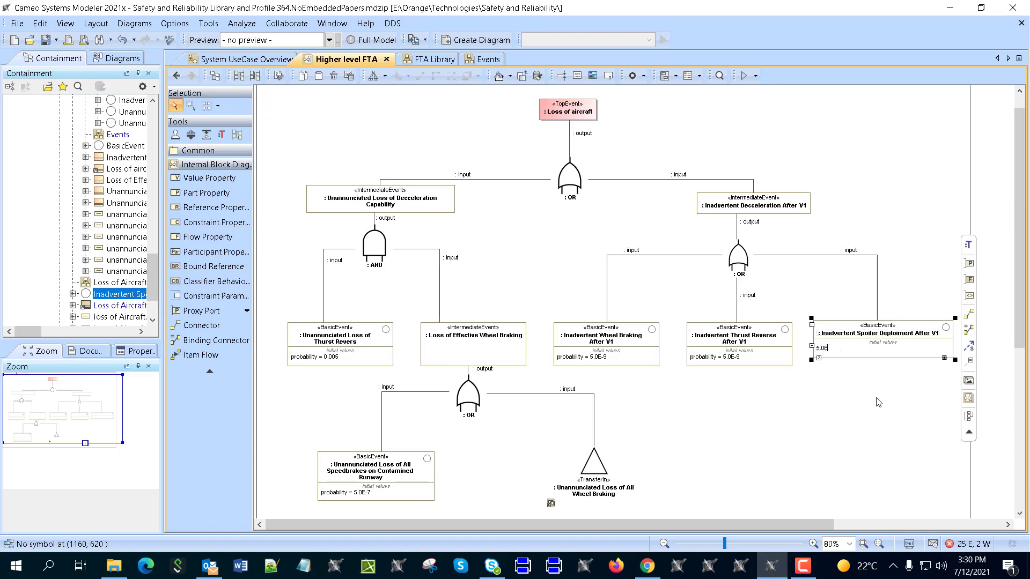
pyautogui.write('-9')
pyautogui.click(825, 428)
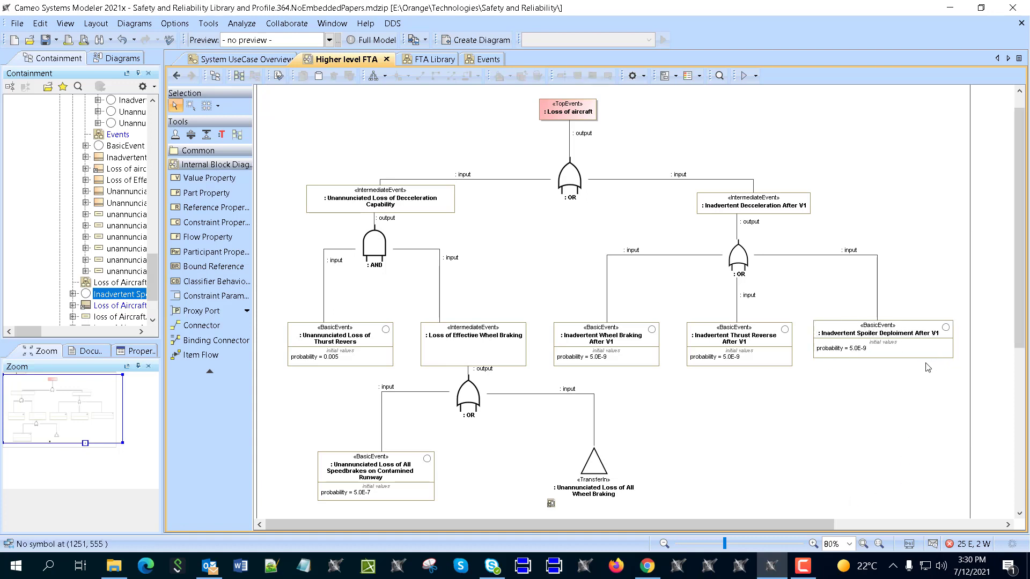
# Step: Run the simulation, check Loss of aircraft equals 2.0725E-8, then close the Simulation panel
pyautogui.click(755, 77)
pyautogui.click(765, 91)
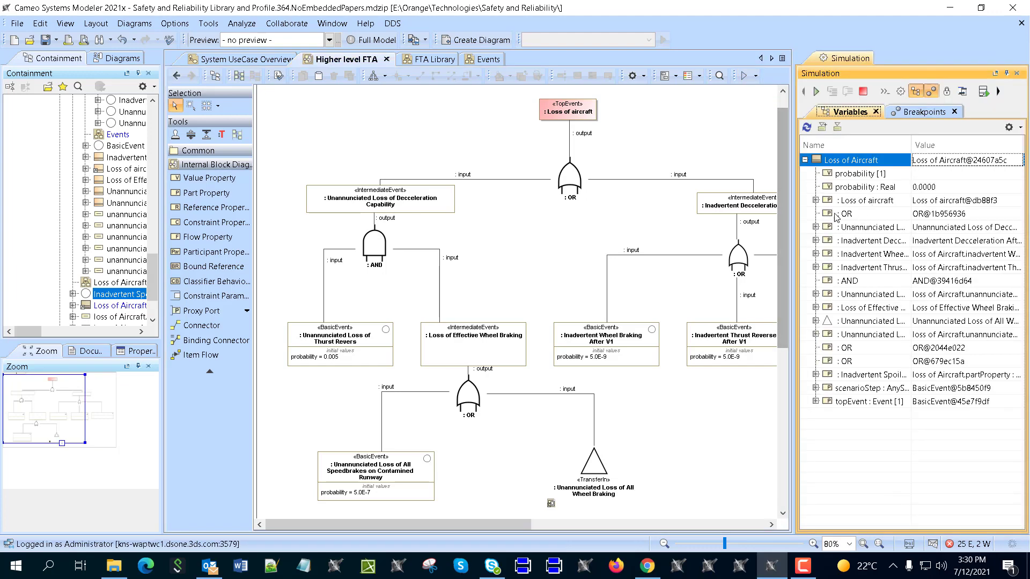
pyautogui.click(816, 201)
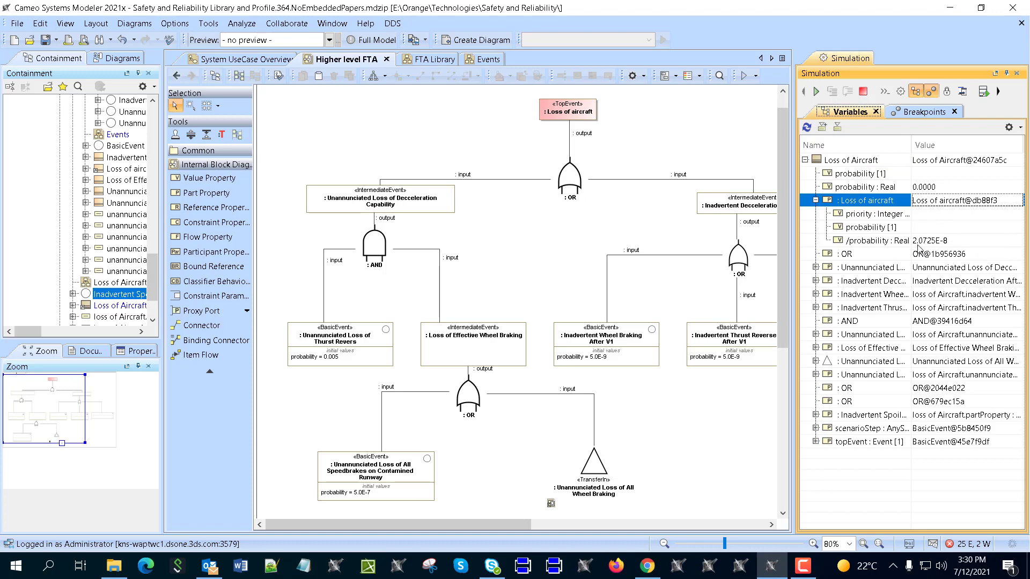
pyautogui.click(1017, 73)
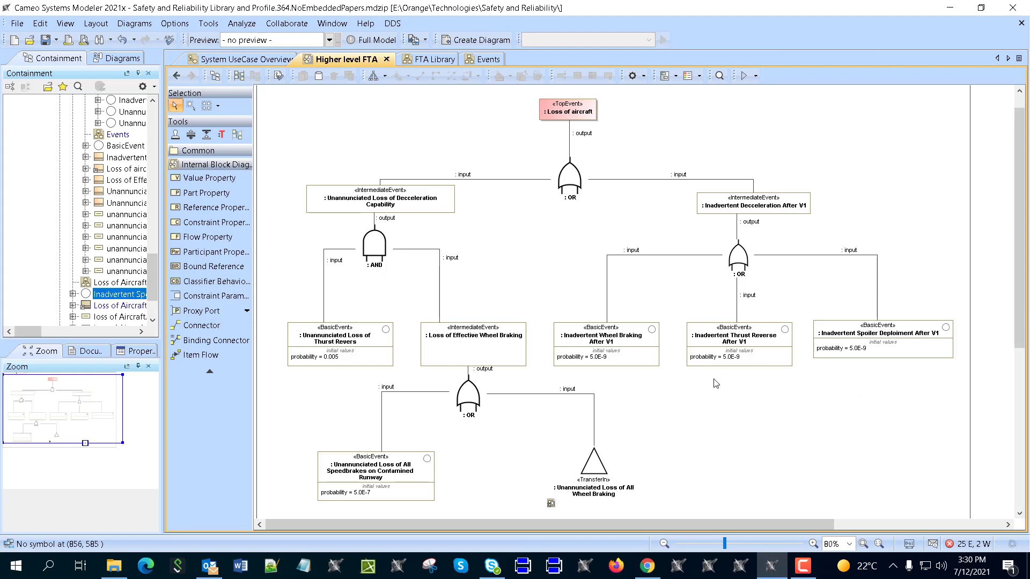
pyautogui.scroll(-2, 716, 385)
pyautogui.doubleClick(594, 423)
pyautogui.scroll(-3, 593, 432)
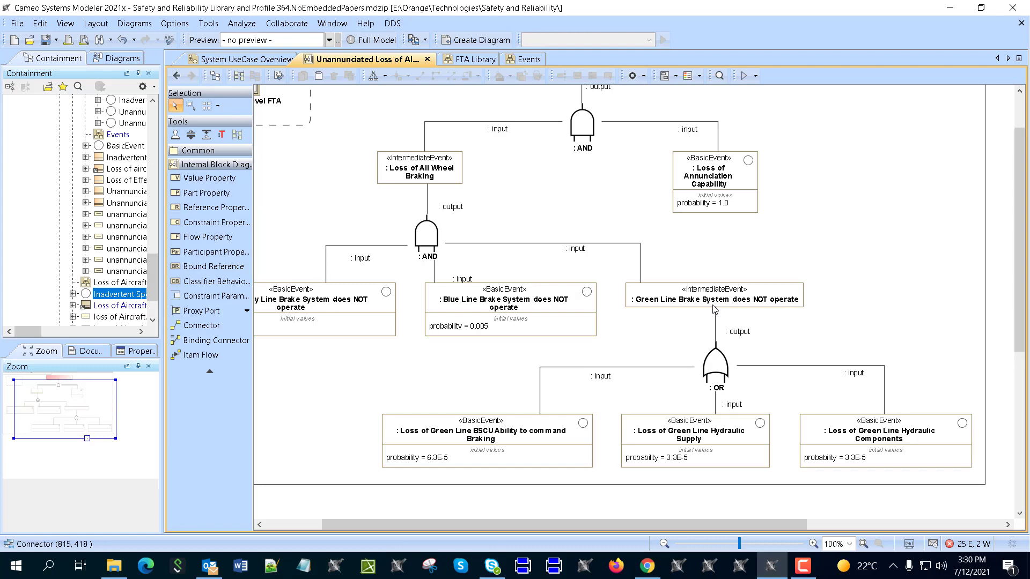
pyautogui.scroll(3, 708, 310)
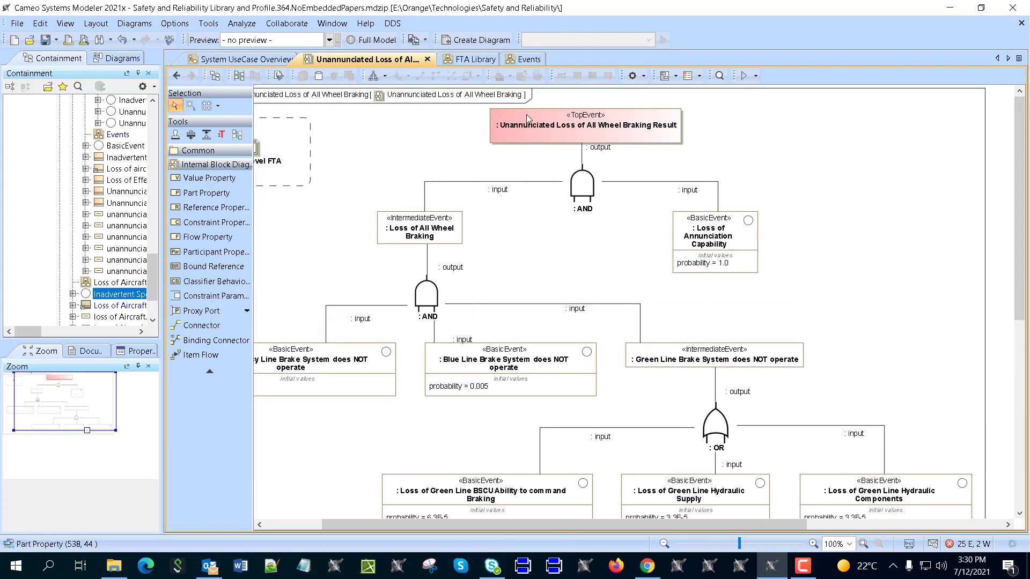
pyautogui.moveTo(461, 524); pyautogui.dragTo(404, 524)
pyautogui.doubleClick(322, 140)
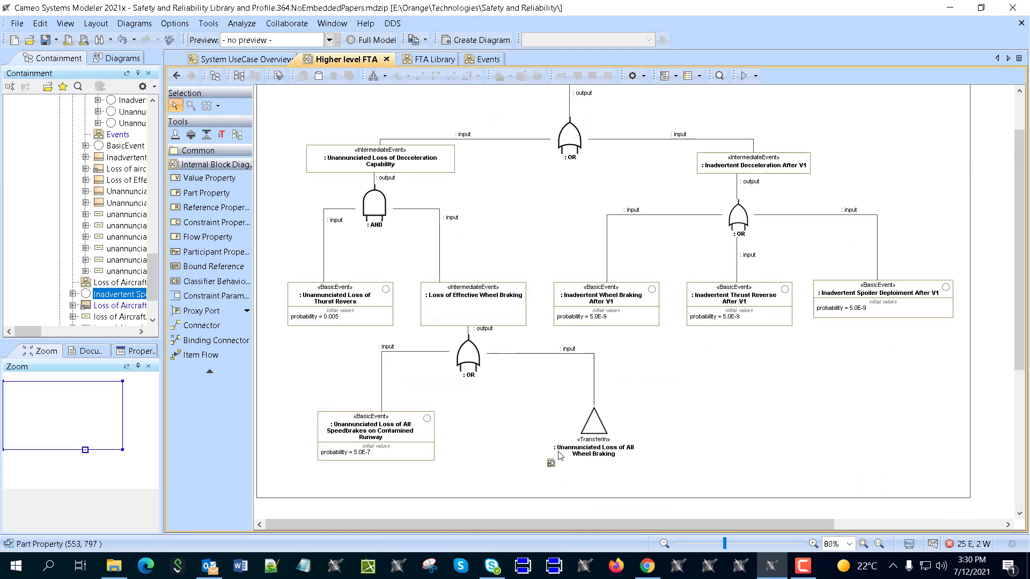
pyautogui.scroll(2, 573, 368)
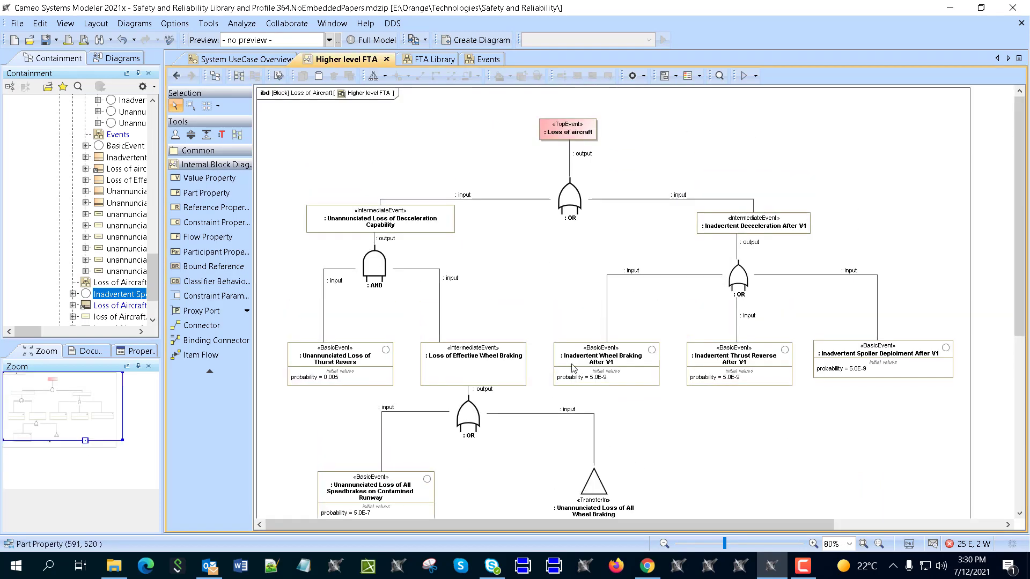